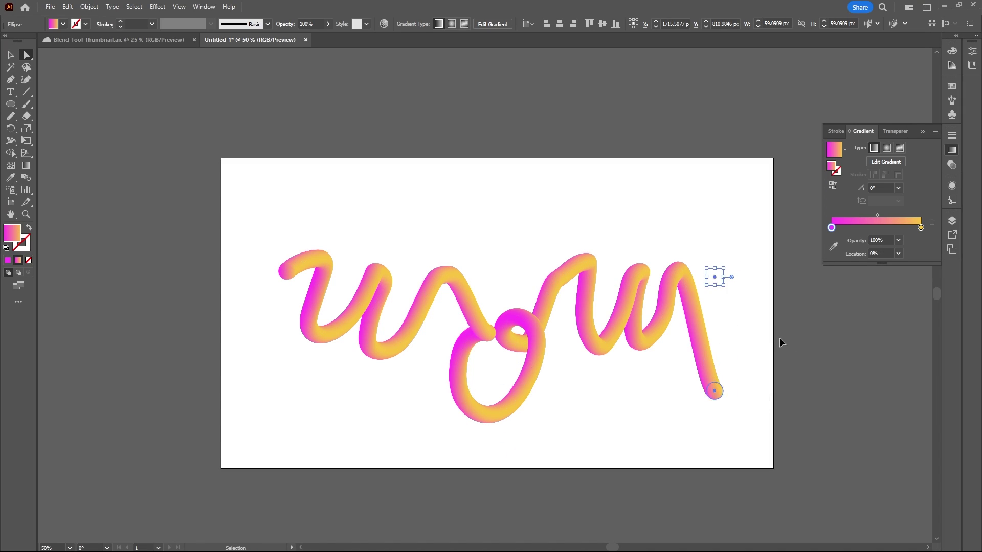
Step: Undo the last two edits to the magenta and yellow lettering blend
key("ctrl+z")
key("ctrl+z")
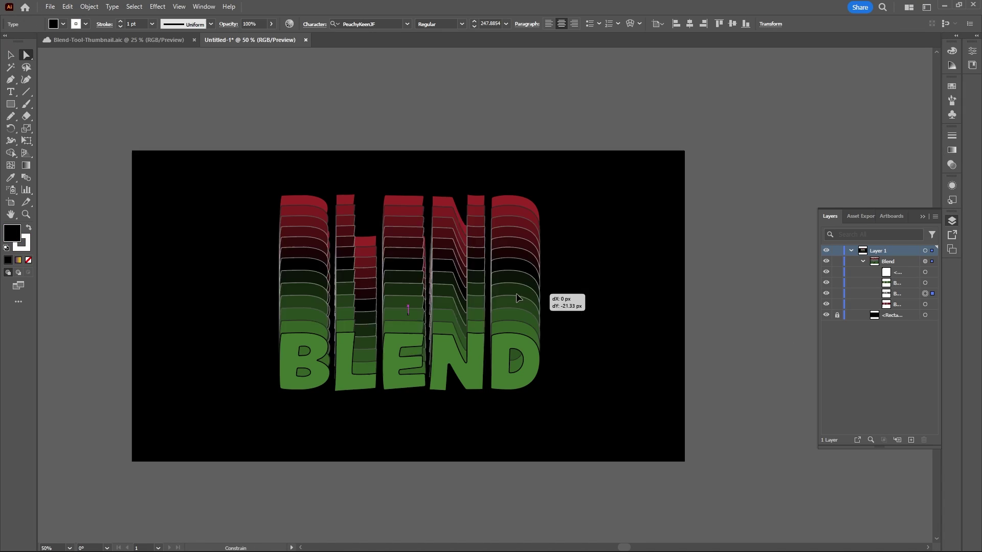
Step: Move the middle black BLEND text of the red-to-green text blend to reshape the blend
left_click_drag(519, 281, 728, 302)
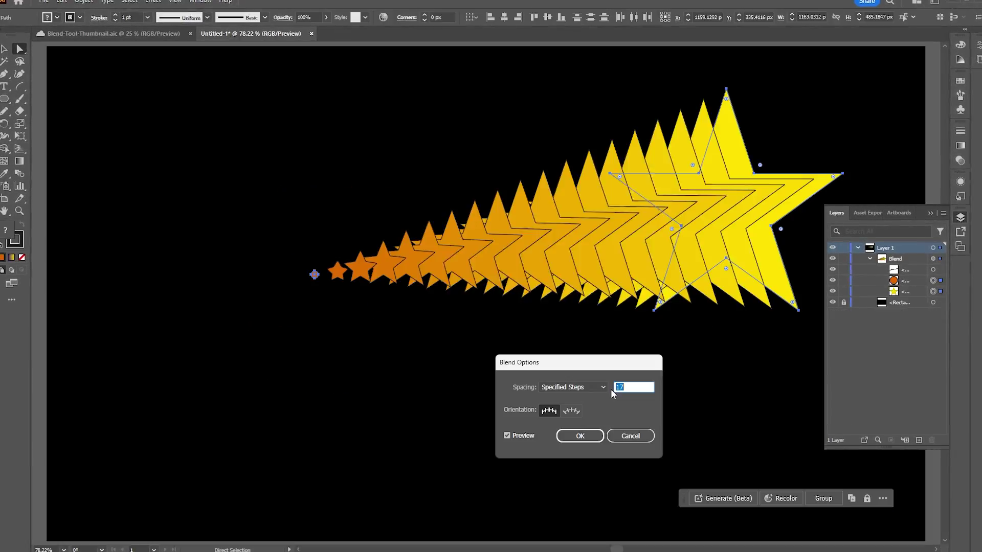
Step: Raise the Specified Steps of the orange-to-yellow star blend past 39 in its blend options
key("Up")
key("Up")
key("Up")
key("Up")
key("Up")
key("Up")
key("Up")
key("Up")
key("Up")
key("Up")
key("Up")
key("Up")
key("Up")
key("Up")
key("Up")
key("Up")
key("Up")
key("Up")
key("Up")
key("Up")
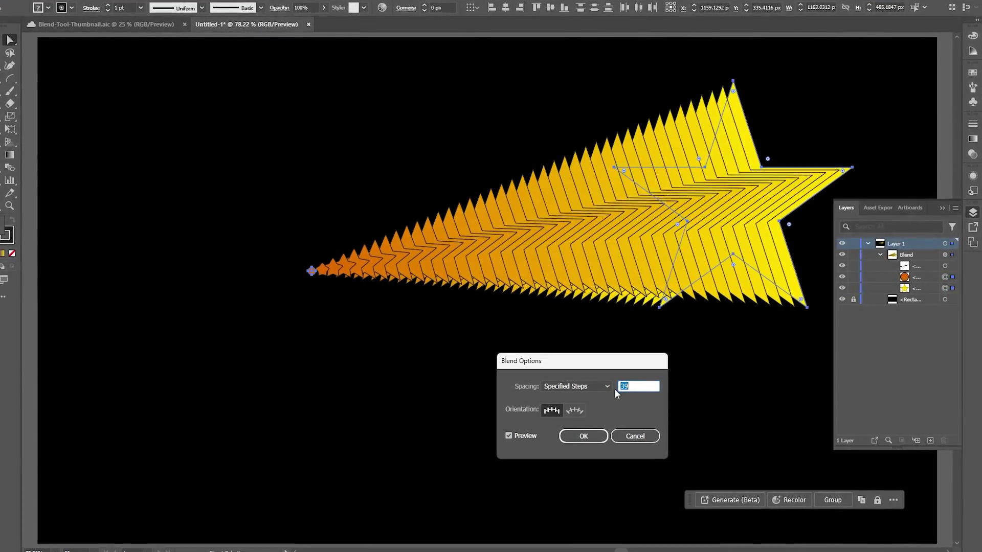
key("Up")
key("Up")
key("Up")
key("Up")
key("Up")
key("Up")
key("Up")
key("Up")
key("Up")
key("Up")
key("Up")
key("Up")
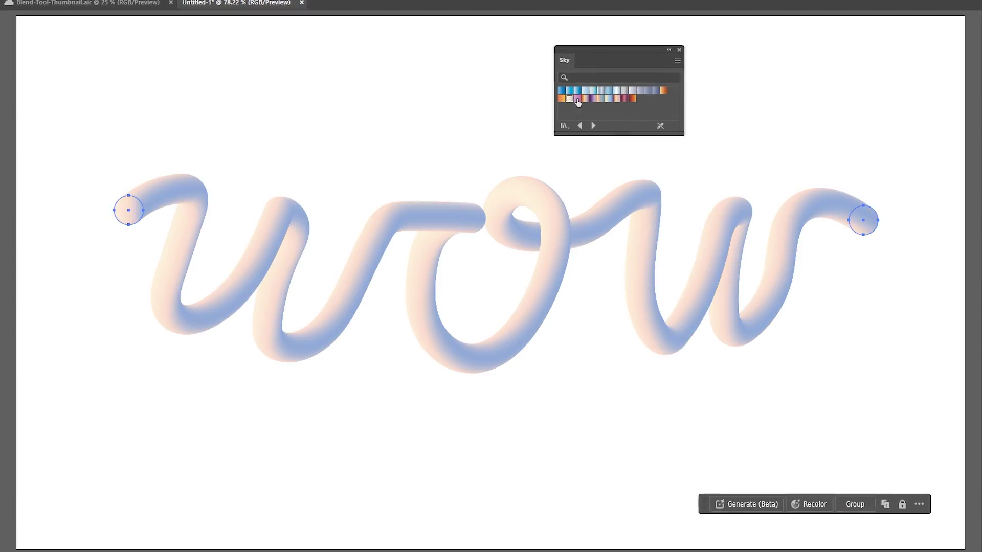
Step: Try several Sky gradient swatches on the wow blend's two end circles, finishing with the dark red-to-orange one
left_click(585, 99)
left_click(596, 98)
left_click(609, 99)
left_click(617, 98)
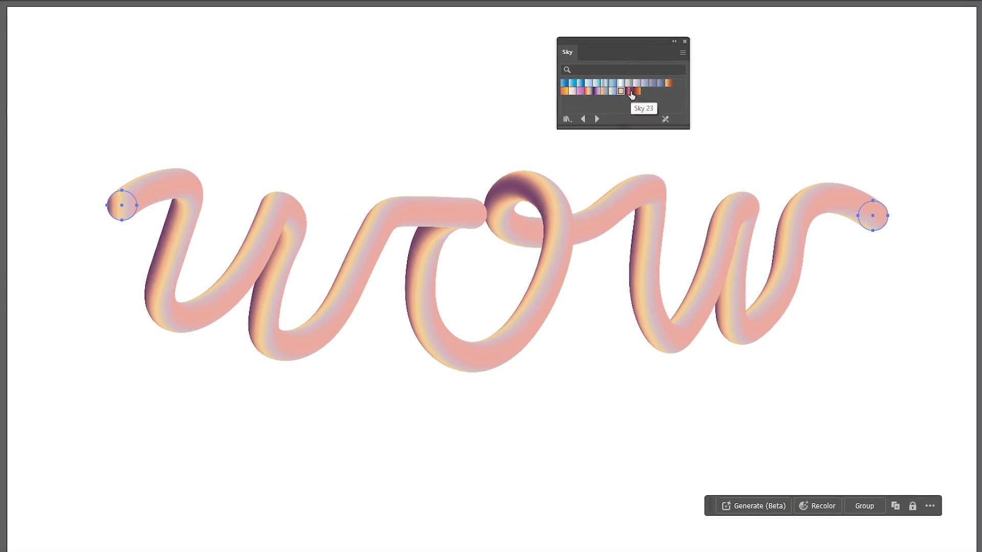
left_click(637, 92)
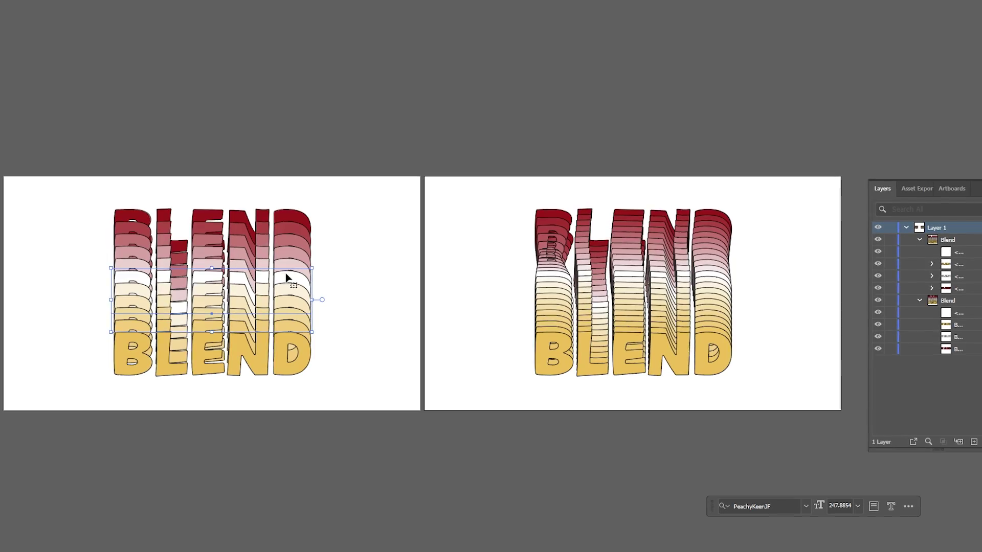
Step: Move the middle white BLEND text sideways within the first artboard's blend
left_click_drag(287, 278, 209, 281)
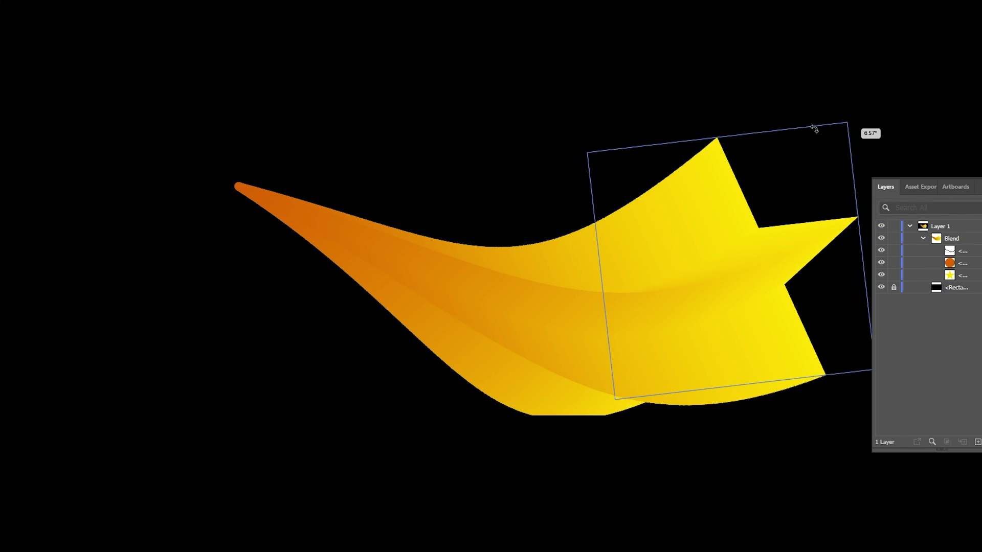
Step: Rotate the large yellow star at the end of the curved blend counterclockwise
left_click_drag(812, 127, 597, 158)
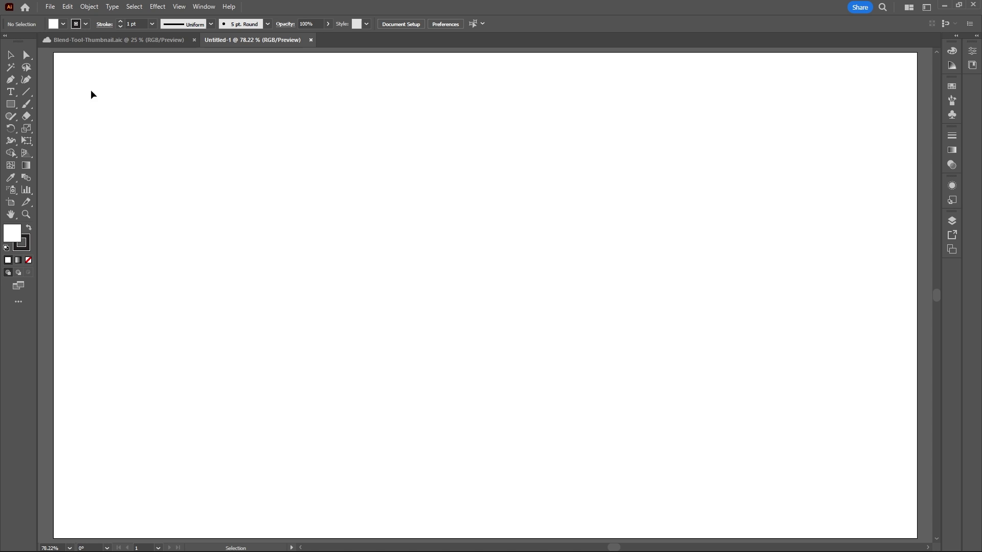
Step: Draw a circle about 59 px wide near the artboard's upper-left corner with a black fill and no stroke
left_click_drag(6, 105, 104, 123)
left_click(28, 260)
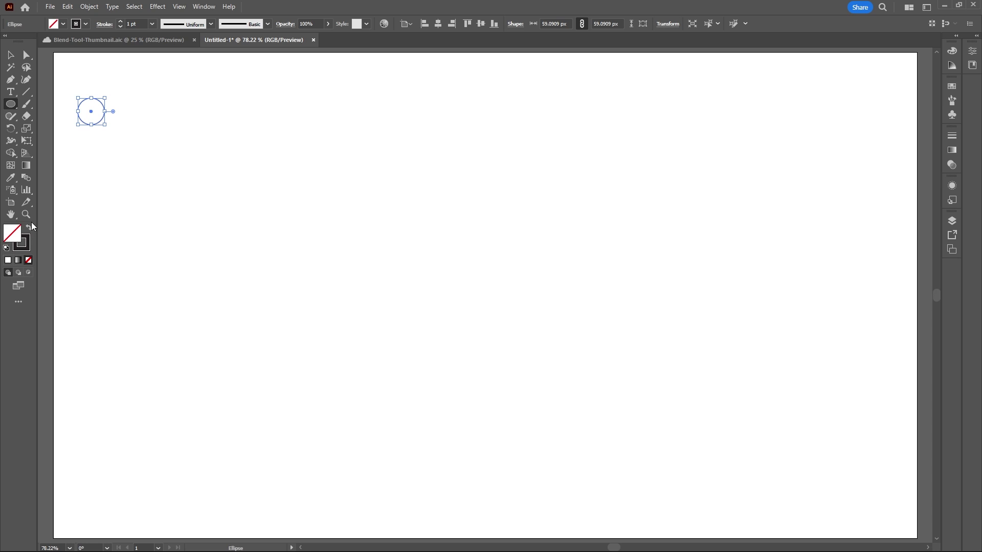
left_click(29, 228)
Step: Fill the circle with a white-to-black linear gradient
left_click(24, 167)
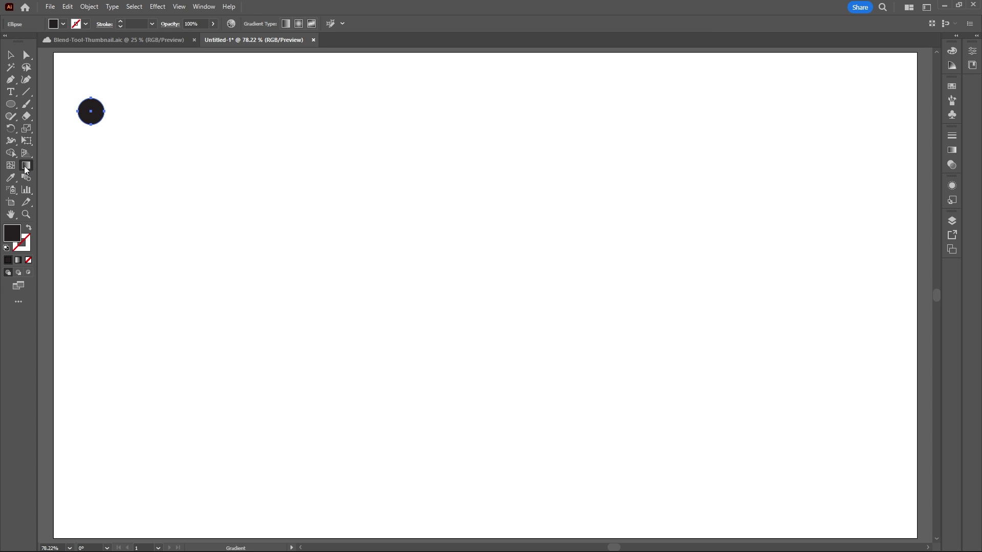
left_click(952, 150)
left_click(842, 216)
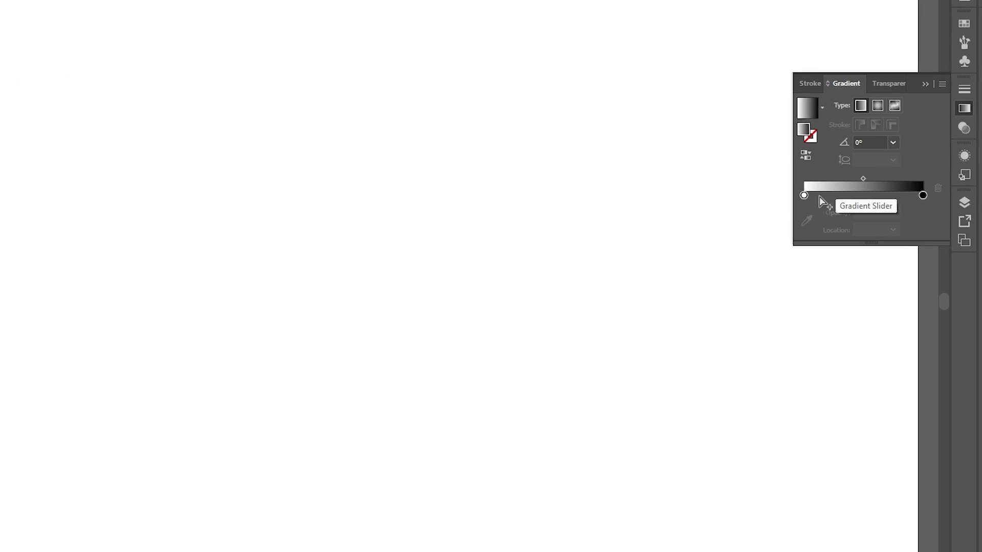
Step: Set the starting color stop of the circle's gradient to pink FFAAE7
double_click(804, 195)
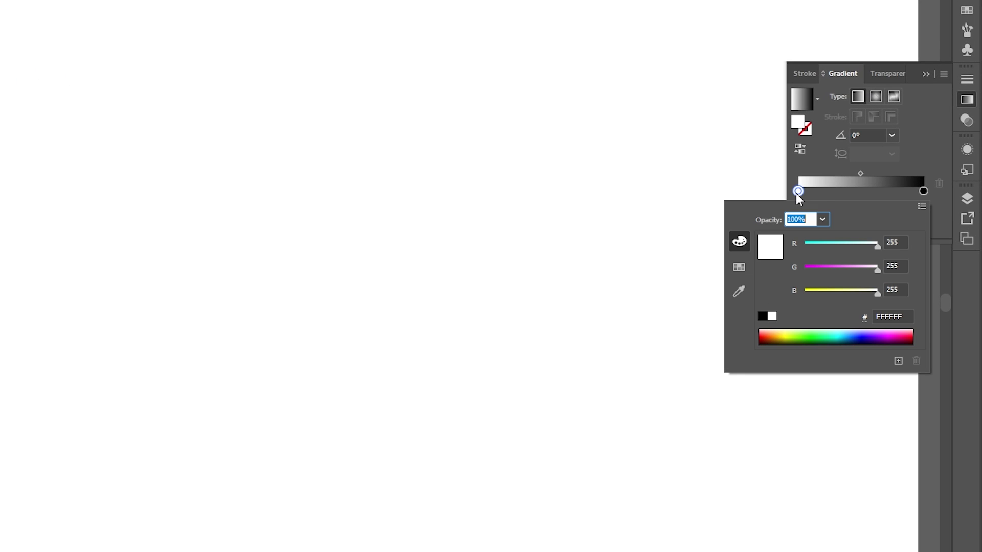
left_click(892, 316)
type("FFAAE7")
key("Return")
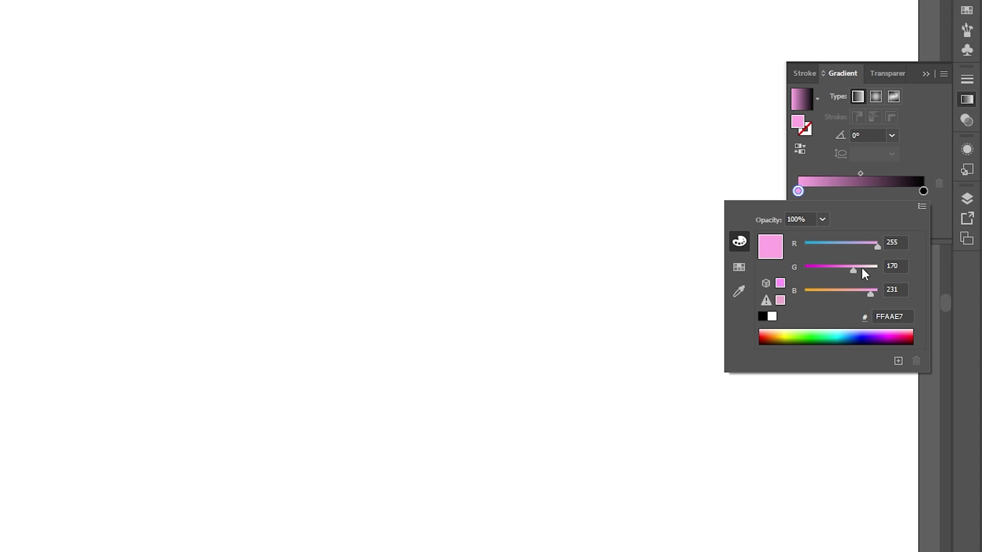
left_click(797, 191)
Step: Open the Sky gradient library, fill the circle with its orange-to-yellow swatch and deselect it
left_click(65, 23)
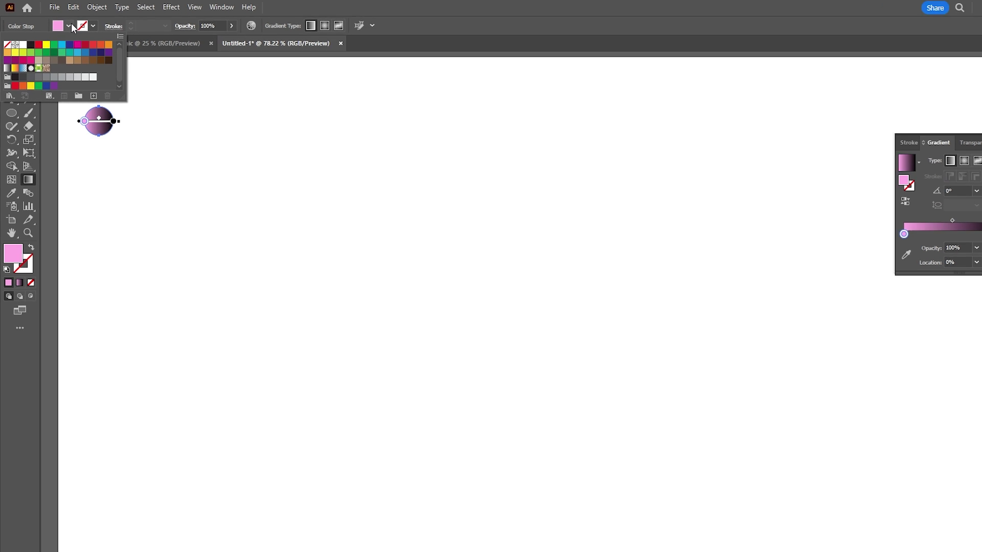
left_click(10, 96)
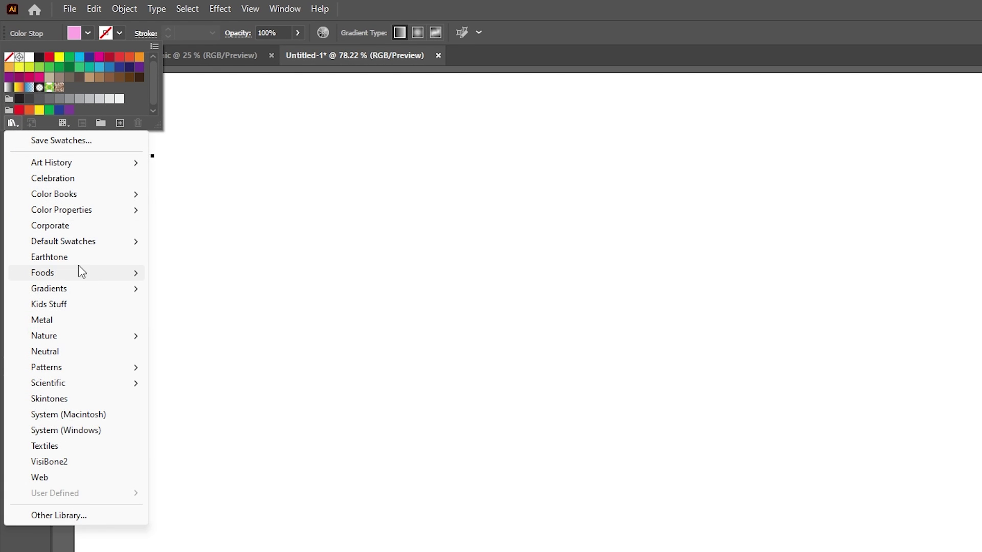
mouse_move(102, 286)
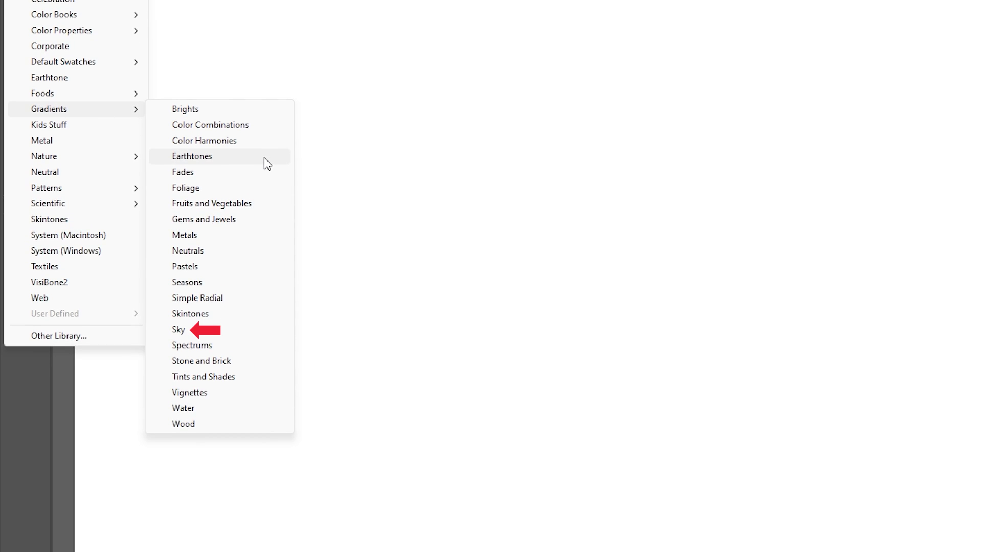
left_click(178, 329)
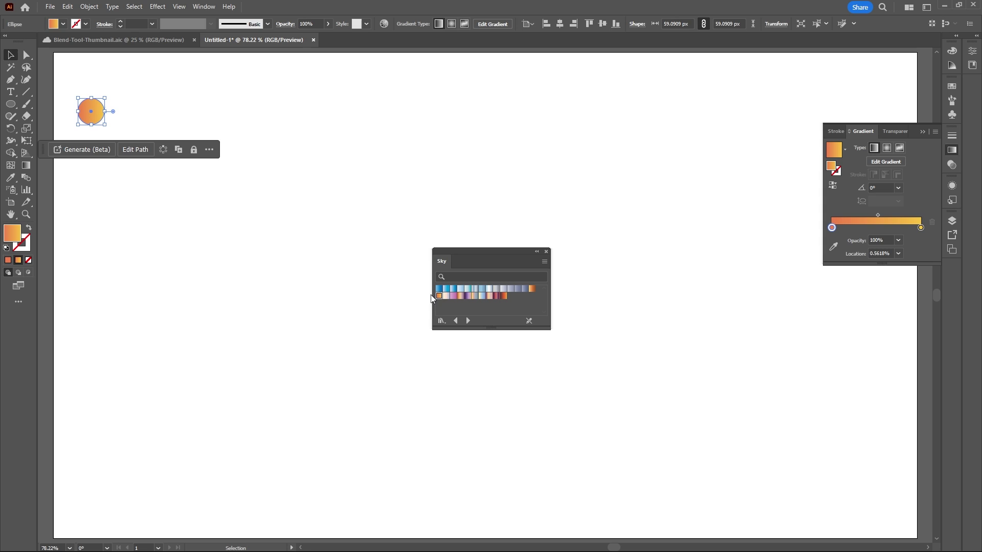
left_click(325, 226)
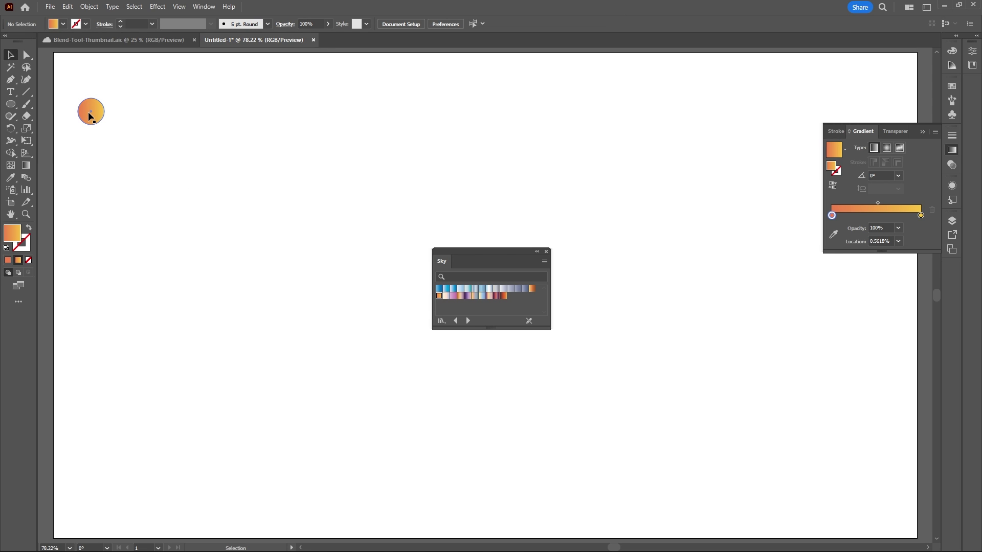
Step: Duplicate the circle beside the original and set the blend options for both to a Specified Distance of 1 px
mouse_move(89, 113)
left_mouse_down()
mouse_move(132, 111)
mouse_move(88, 94)
left_mouse_up()
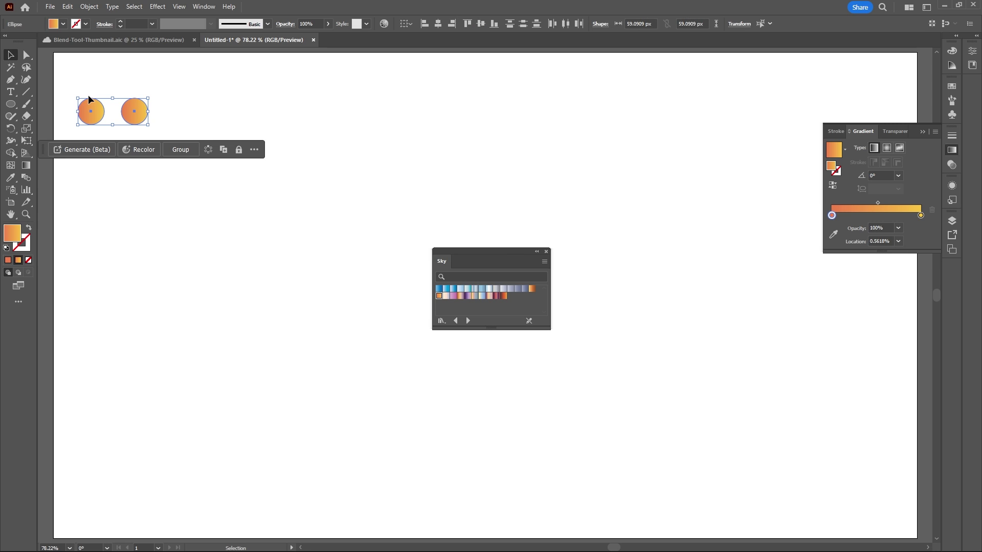
left_click(89, 9)
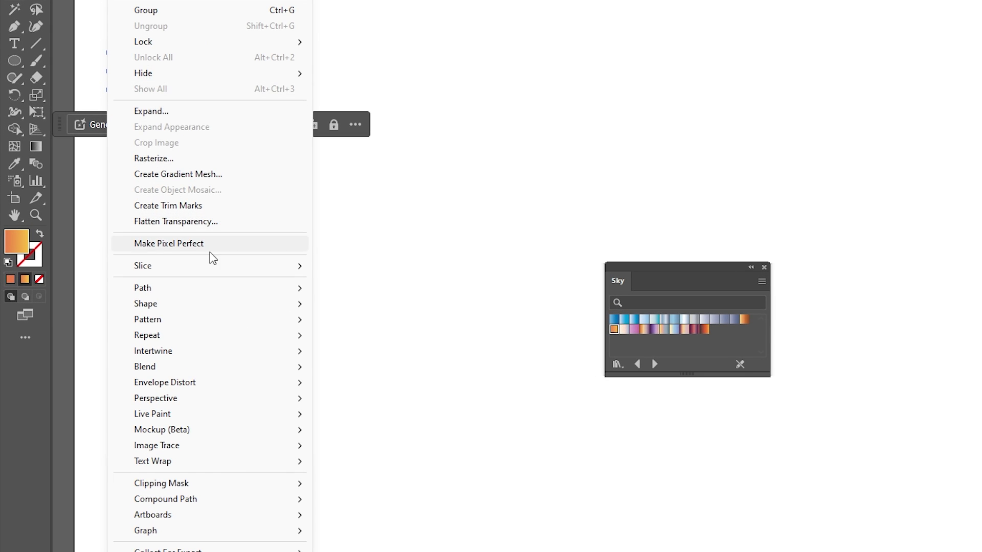
mouse_move(175, 324)
left_click(425, 407)
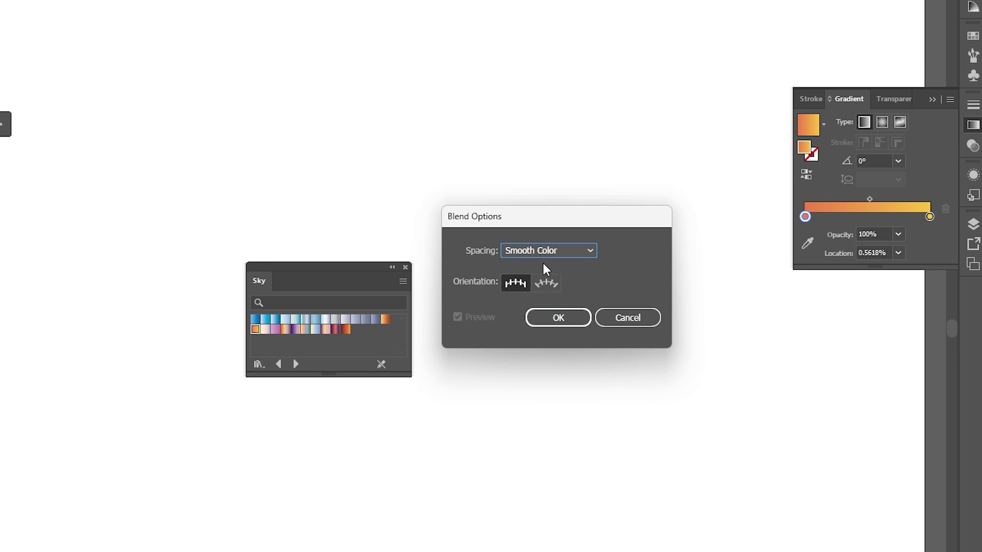
left_click(547, 250)
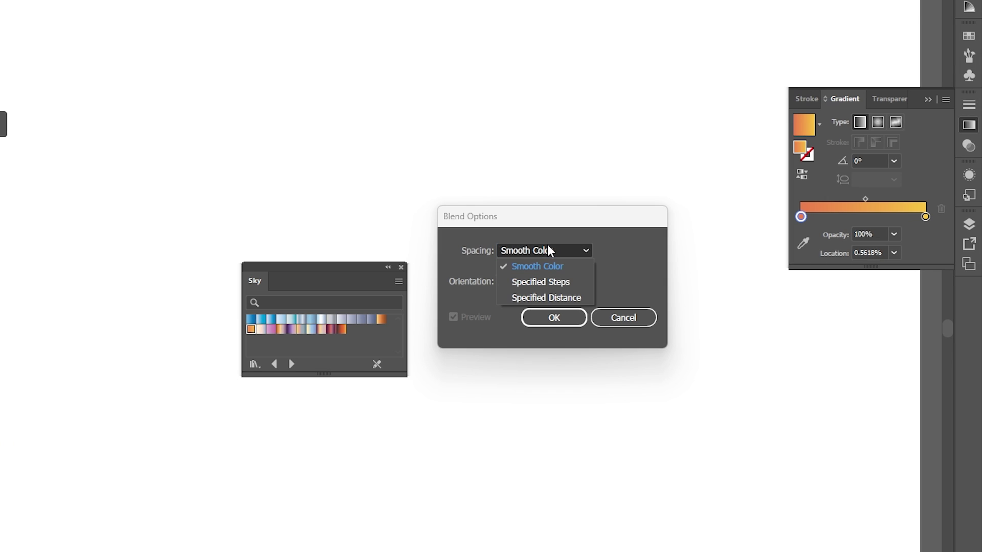
left_click(583, 295)
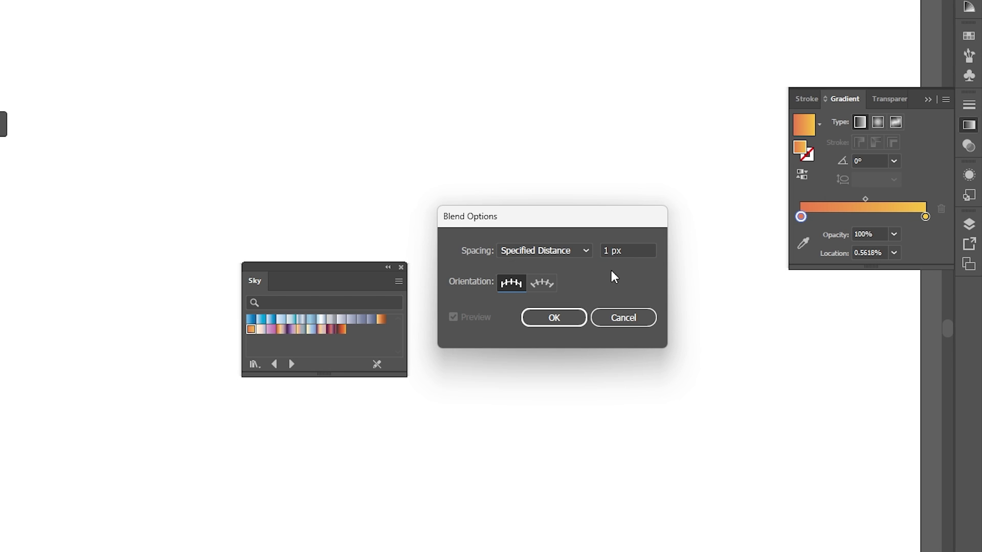
left_click(569, 321)
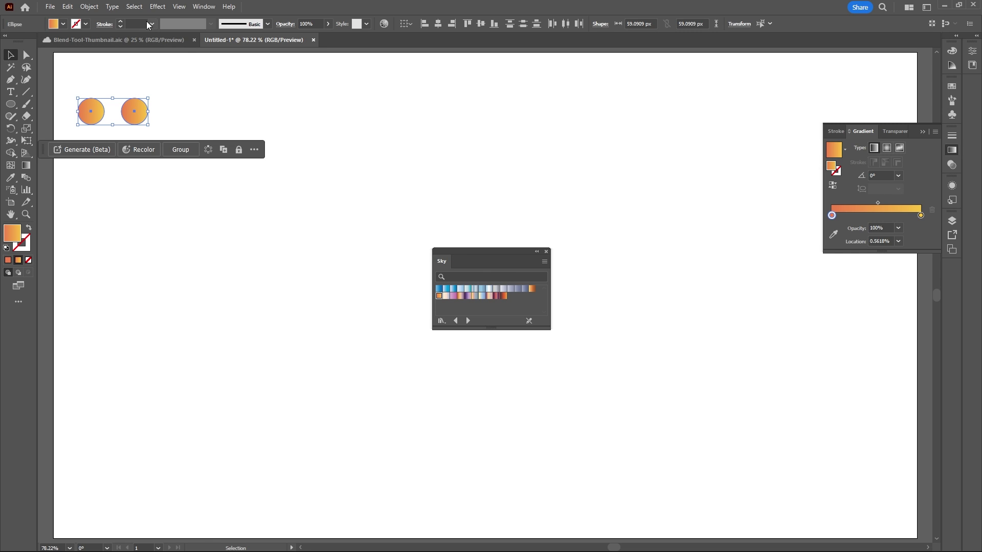
Step: Make a blend from the two gradient circles
left_click(86, 7)
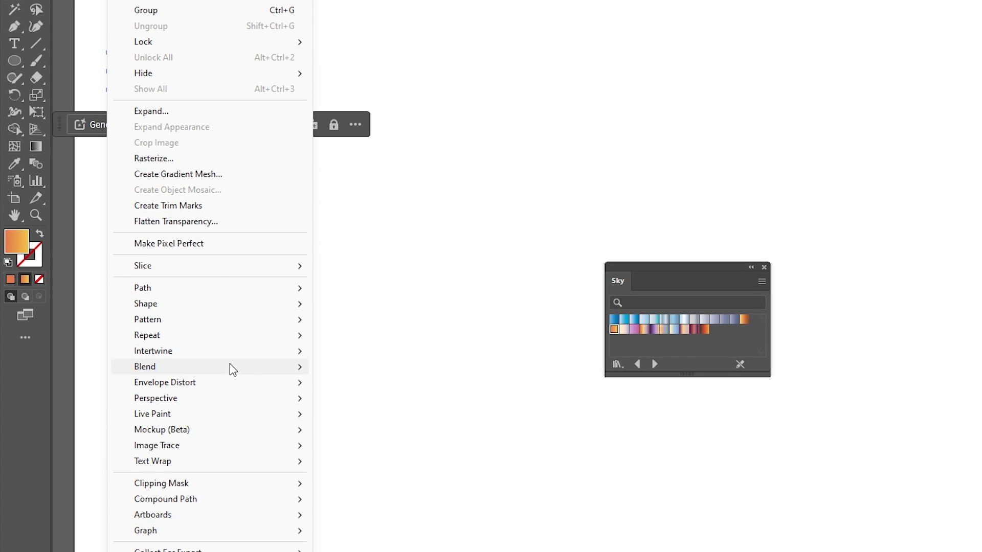
mouse_move(166, 323)
left_click(337, 366)
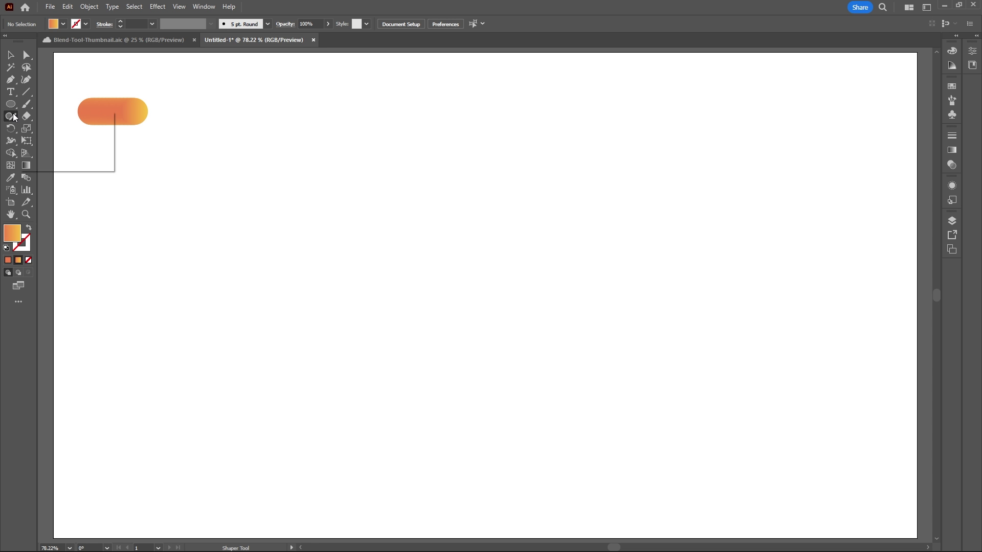
Step: Write "wow" as one freehand Pencil path about 1487 px wide and 344 px high across the artboard
left_click_drag(13, 116, 54, 127)
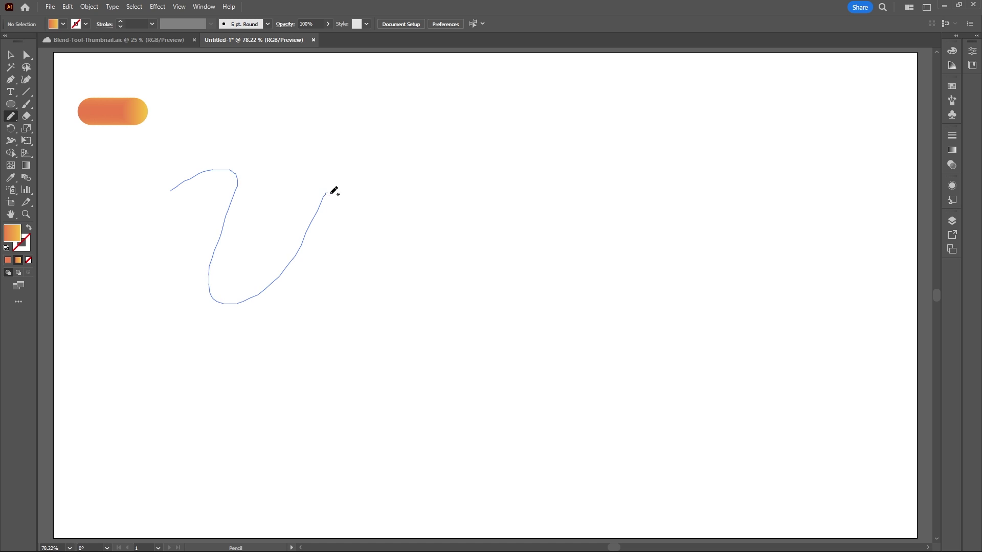
mouse_move(472, 272)
left_mouse_down()
mouse_move(562, 213)
mouse_move(698, 263)
left_mouse_up()
left_click_drag(864, 190, 927, 202)
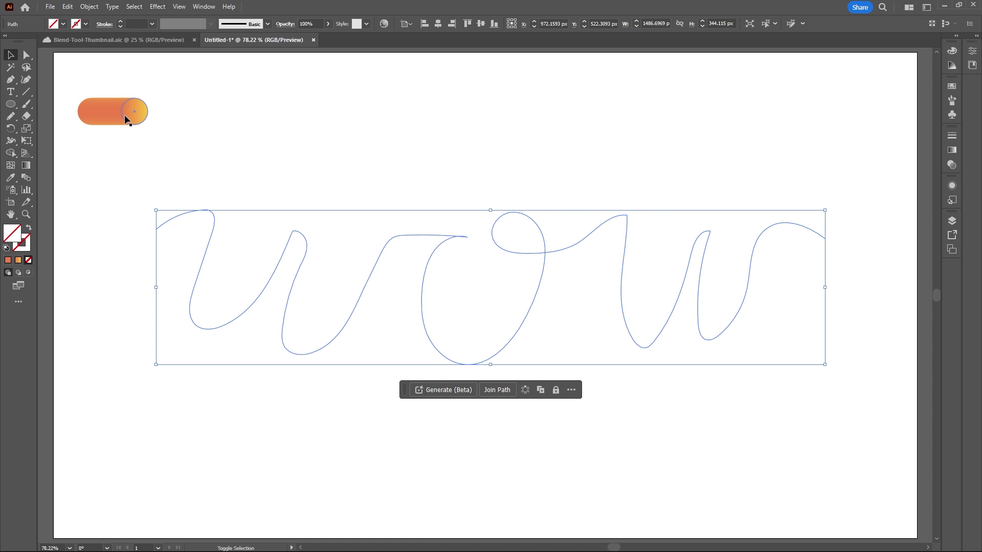
Step: Add the circle blend to the selected handwritten path and replace the blend's spine with that path
left_click(128, 119, "shift")
left_click(89, 7)
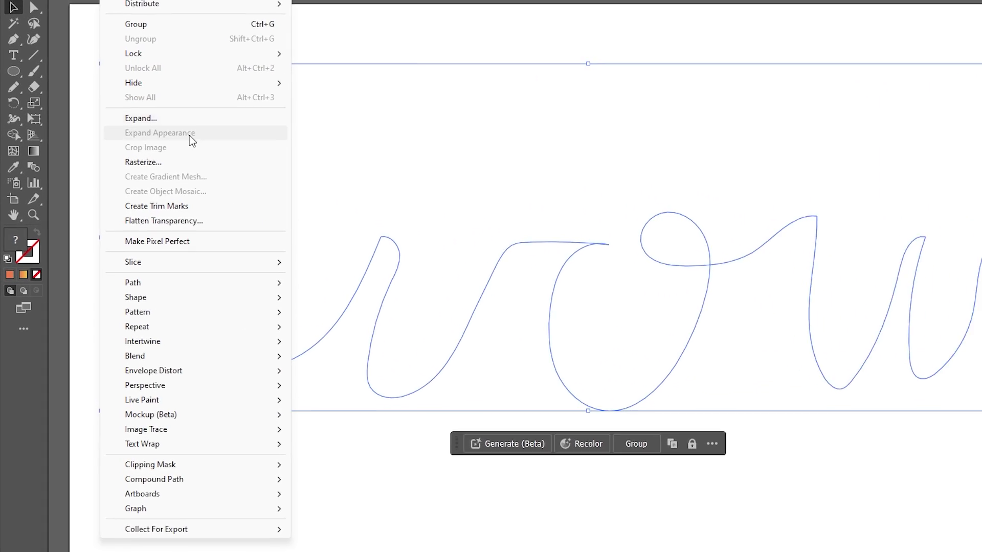
mouse_move(215, 366)
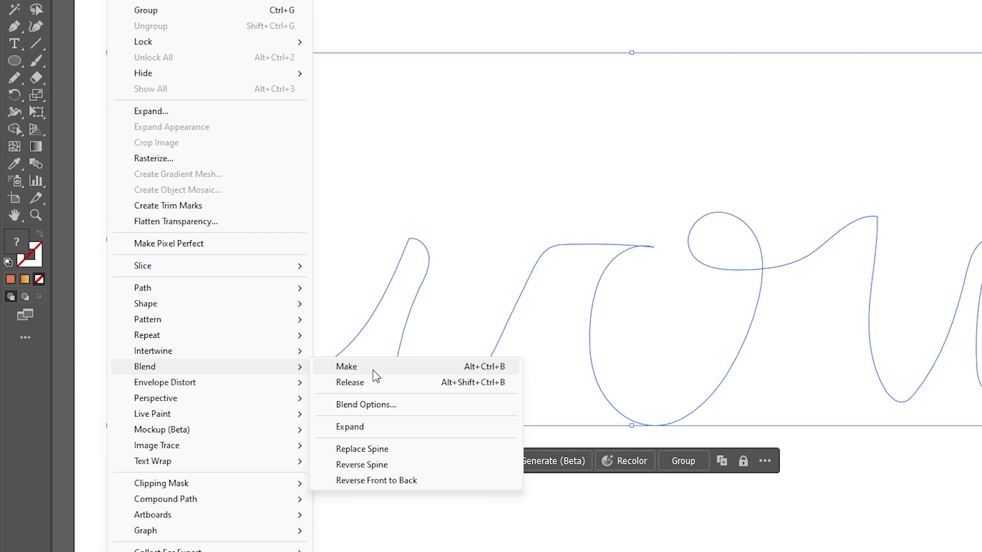
left_click(448, 444)
left_click(566, 550)
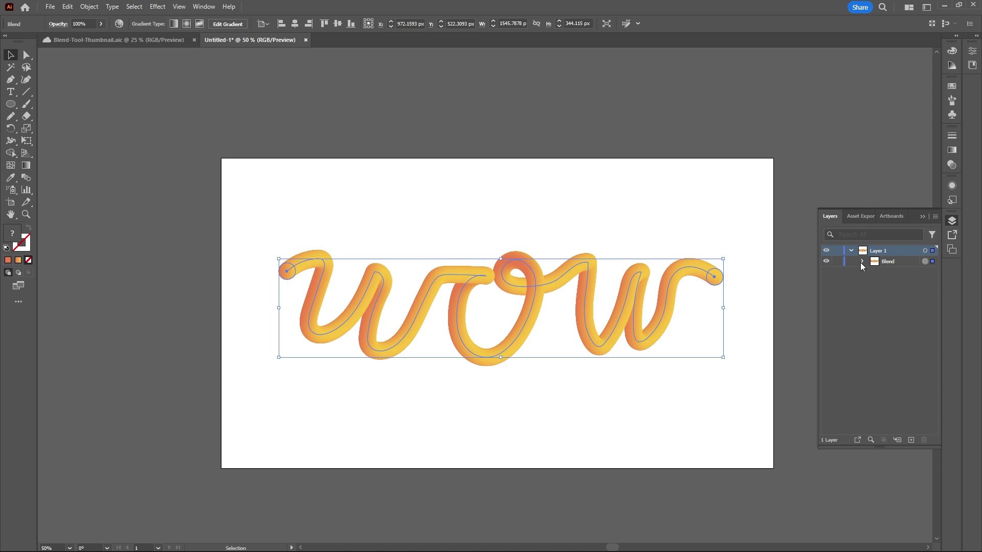
Step: Select both circles inside the blend and change their gradient's starting color stop from the spectrum to magenta
left_click(862, 261)
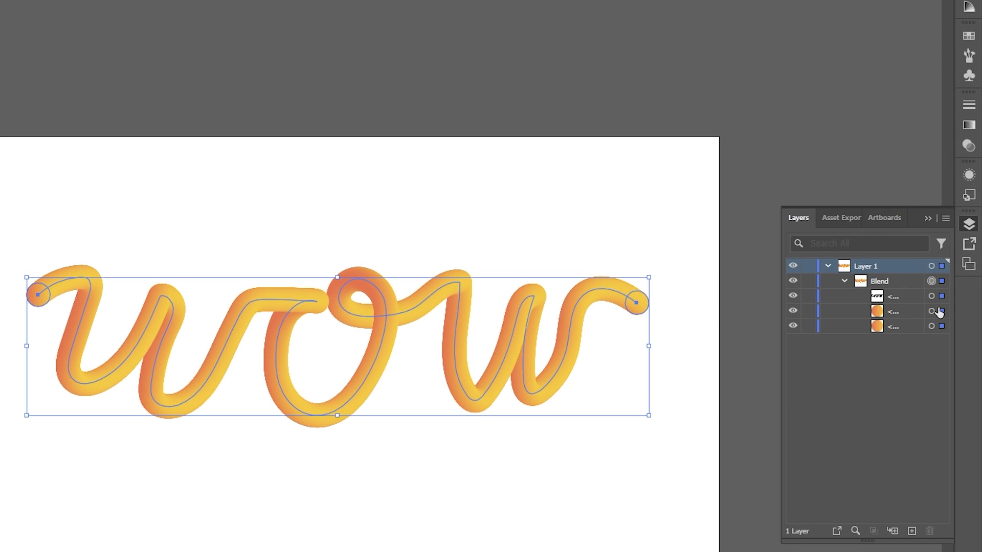
left_click(934, 285)
left_click(941, 326, "shift")
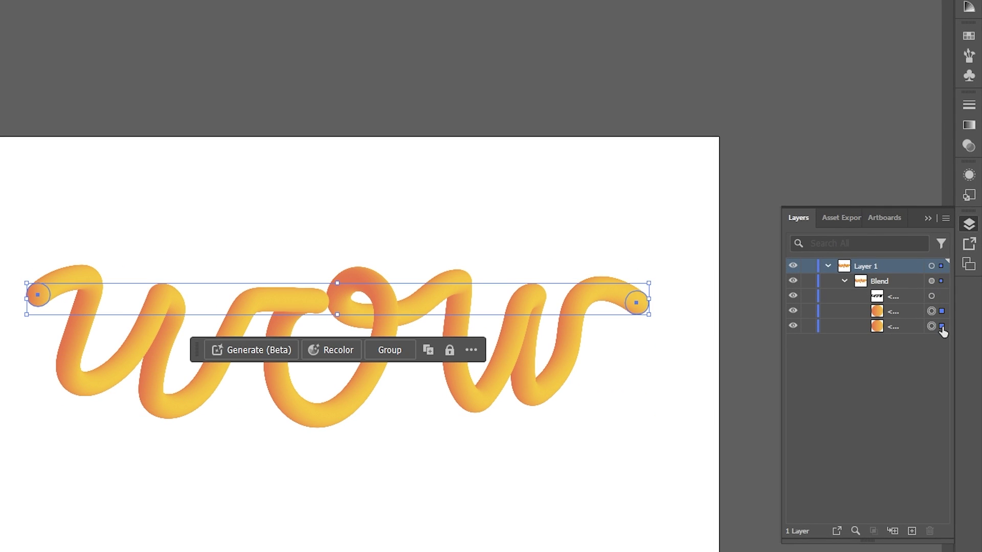
left_click(965, 128)
double_click(830, 215)
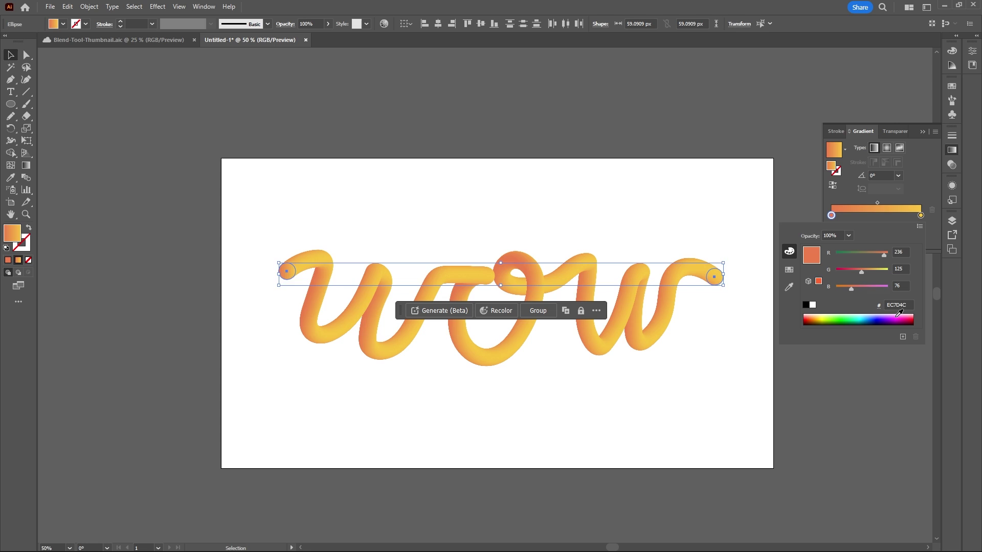
left_click_drag(892, 318, 898, 316)
left_click(900, 316)
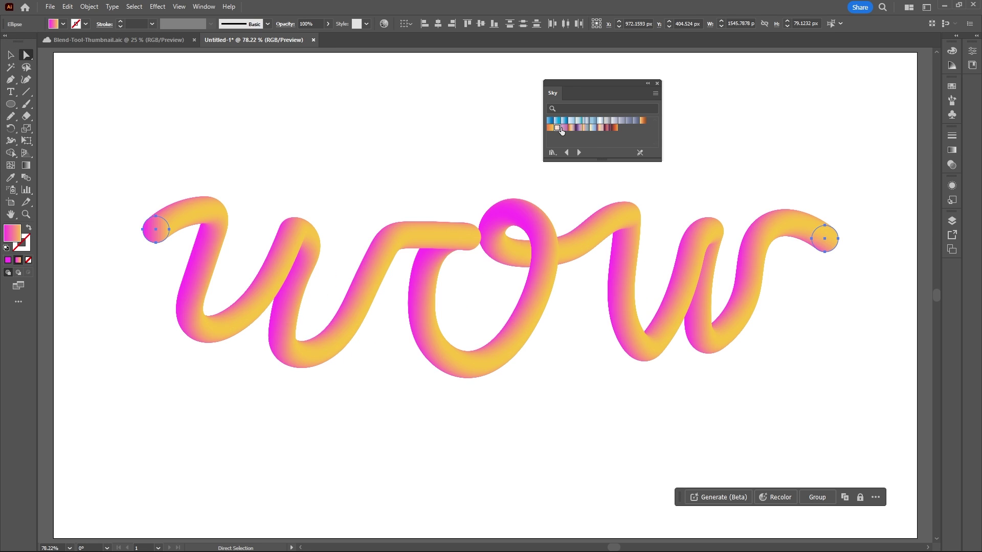
Step: Recolor both selected circles of the wow blend with several gradients from the Sky library, ending on the dark red one
left_click(585, 128)
left_click(578, 128)
left_click(585, 127)
left_click(600, 127)
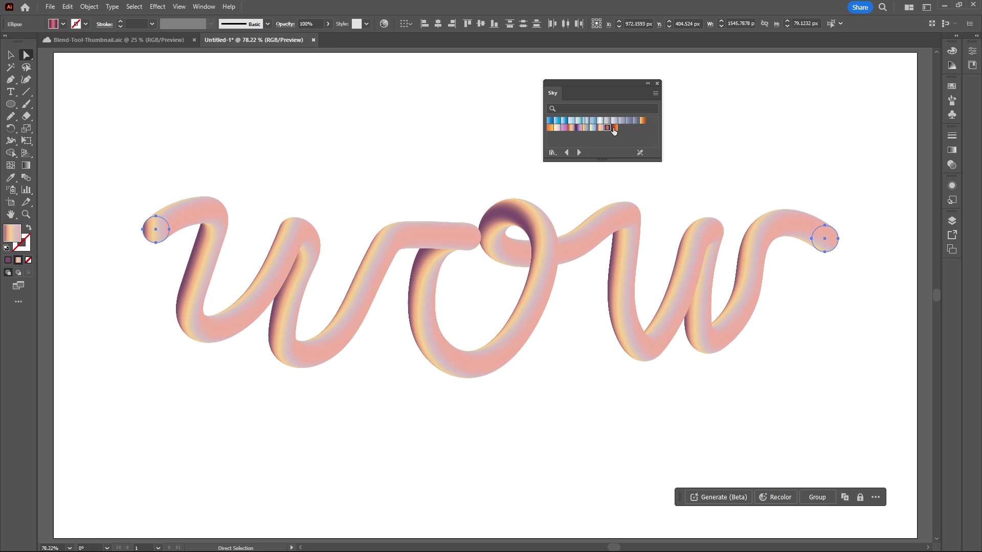
left_click(608, 127)
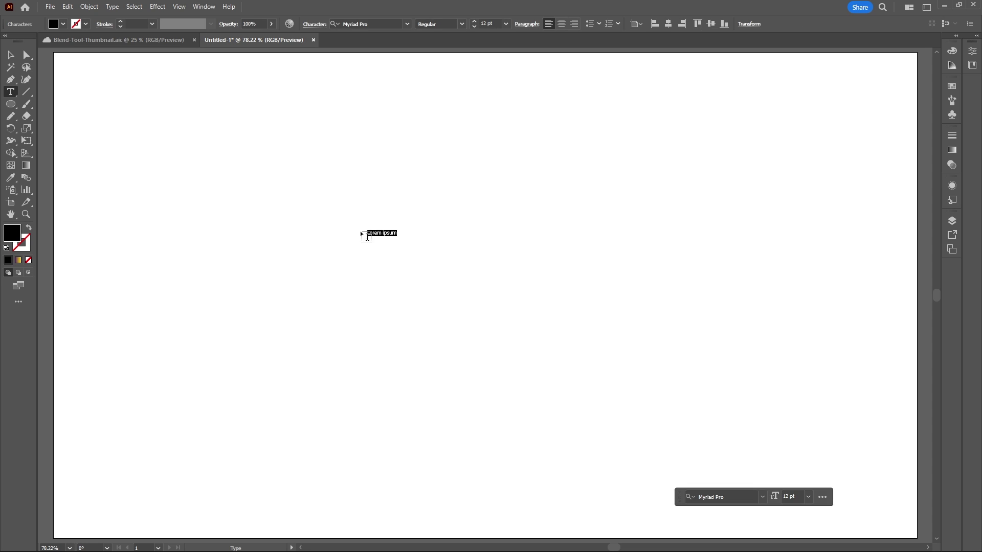
Step: Create the text BLEND, enlarge it to about 390 pt, and set its font to PeachyKeenJF
type("BLEND")
key("Escape")
left_click_drag(382, 235, 863, 420)
left_click_drag(777, 360, 640, 321)
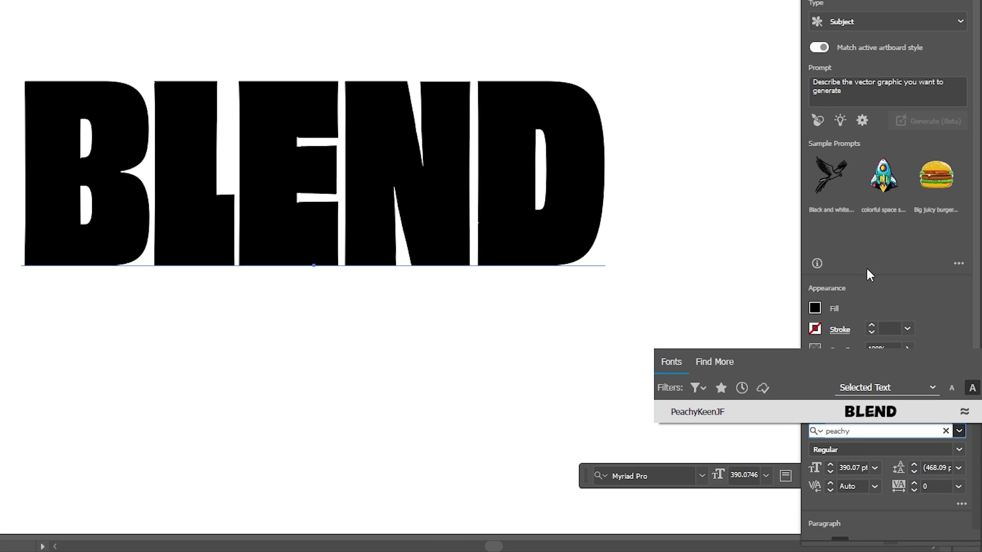
key("Return")
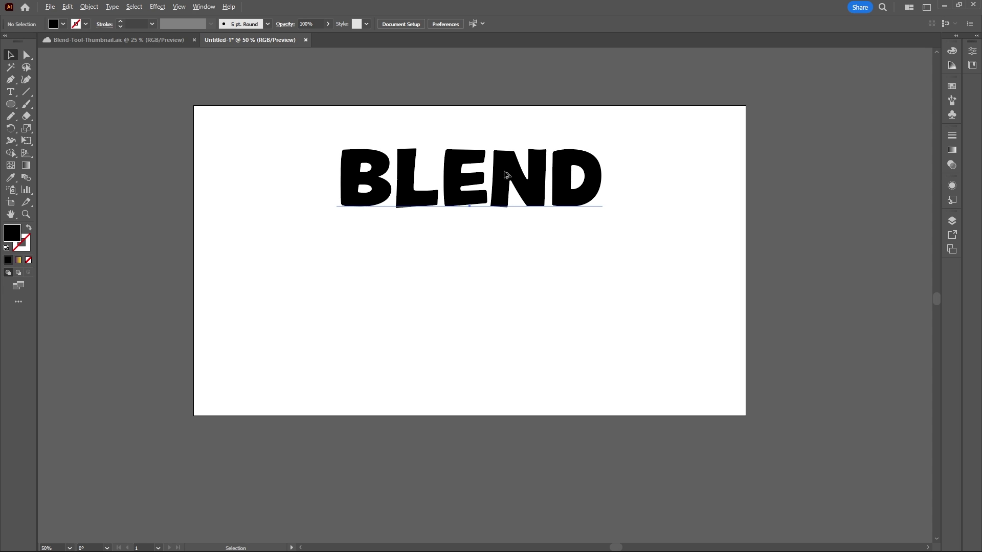
Step: Place two evenly spaced copies of the BLEND text straight below the original
left_click_drag(506, 175, 495, 242)
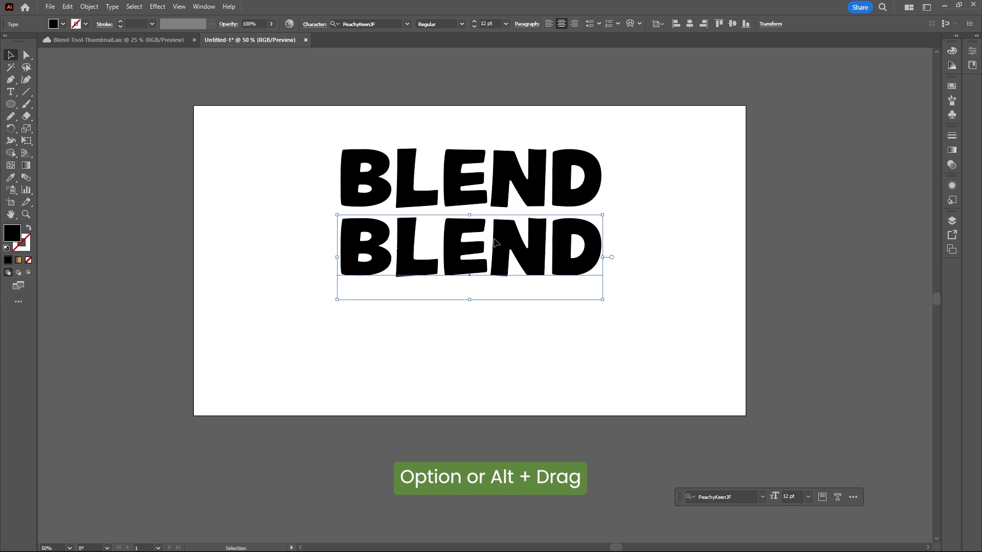
key("ctrl+d")
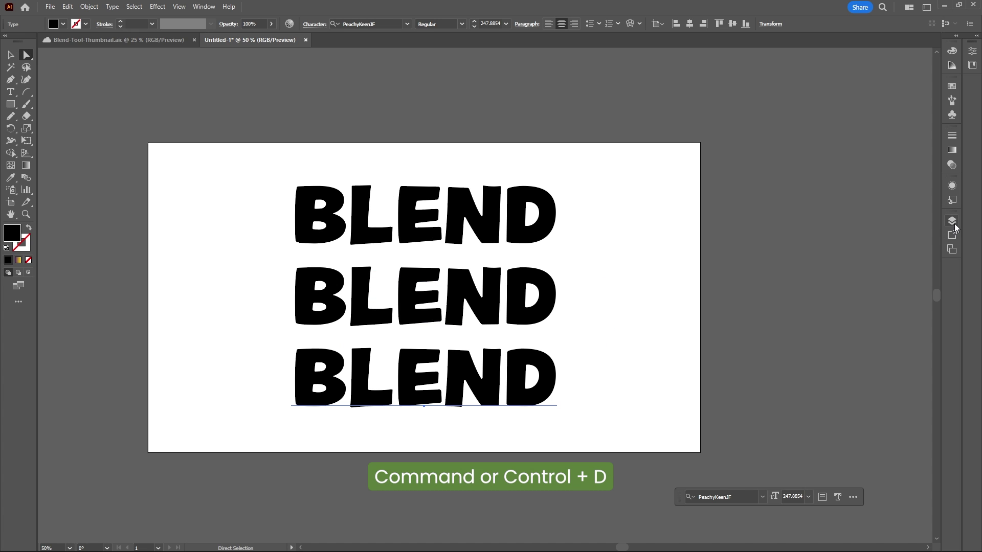
Step: Duplicate Artboard 1 together with its three BLEND texts
left_click(952, 221)
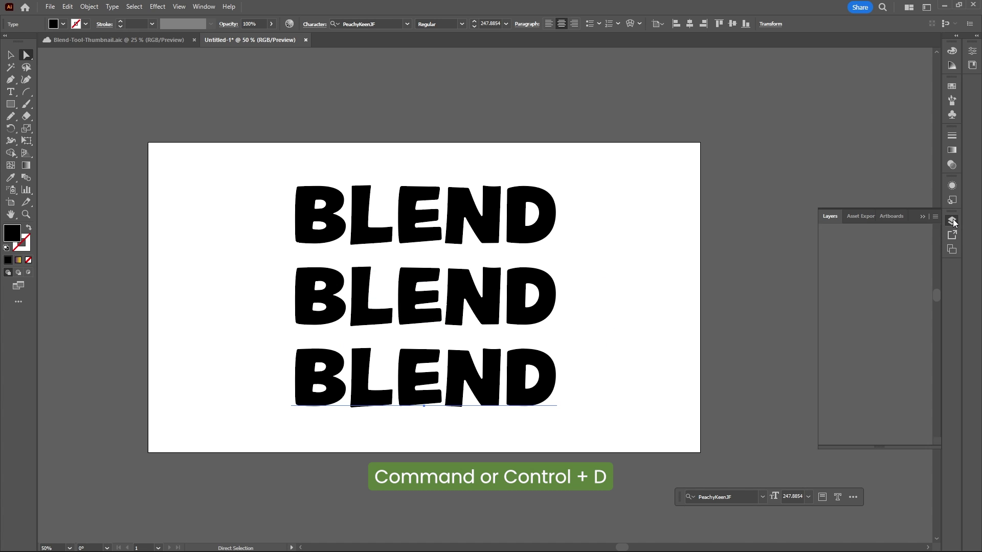
left_click(892, 217)
left_click_drag(894, 237, 910, 440)
scroll(599, 335, "down", 5)
left_click_drag(697, 445, 460, 429)
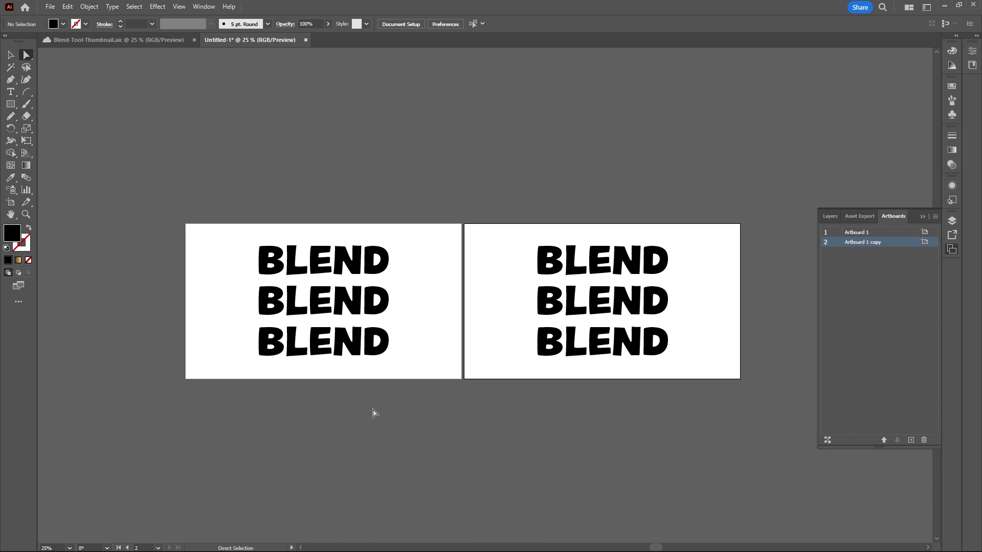
Step: Select the three BLEND texts on Artboard 1 and make a blend from them
left_click_drag(314, 236, 313, 236)
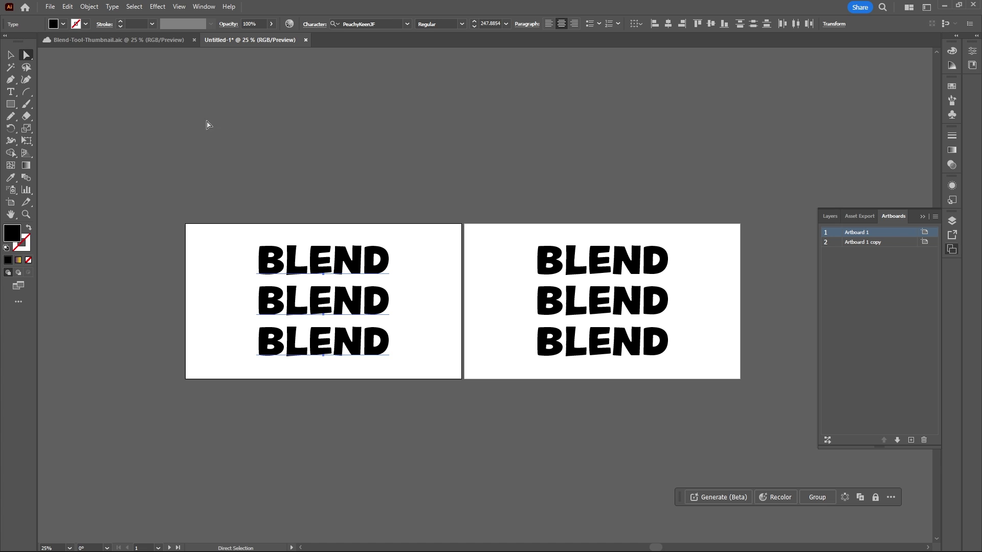
left_click(91, 7)
mouse_move(139, 319)
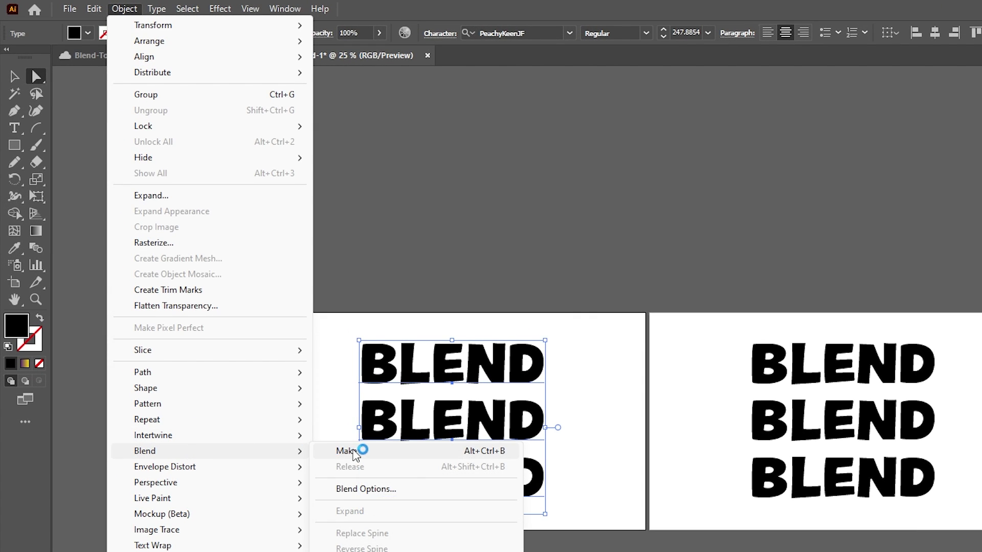
left_click(346, 451)
Step: Set the text blend's spacing to Specified Steps with 3 steps
left_click(124, 9)
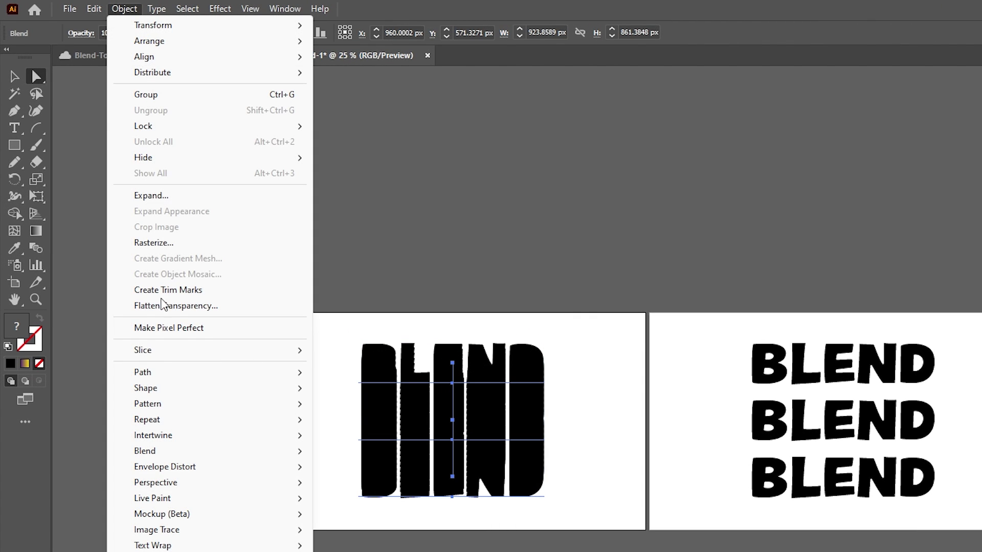
mouse_move(189, 451)
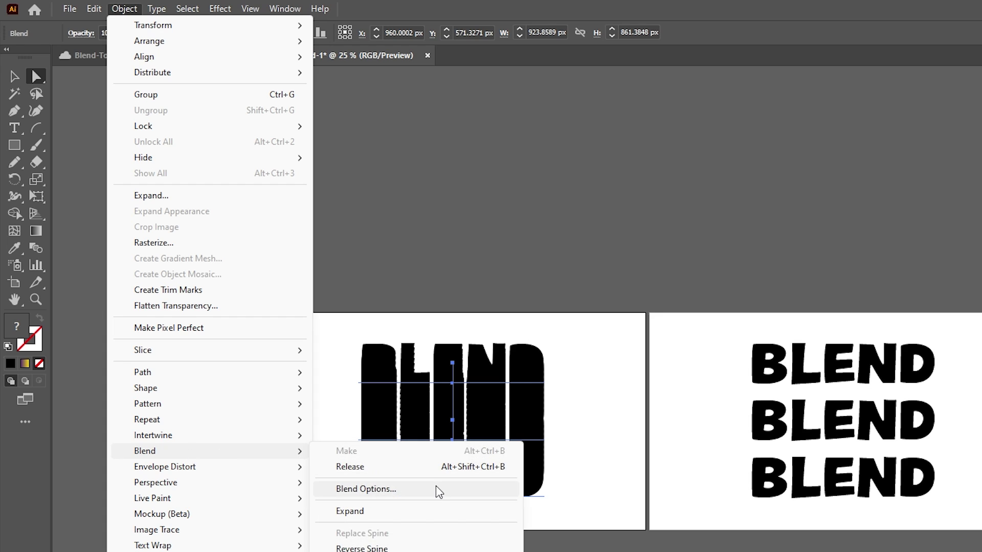
left_click(434, 490)
left_click(839, 223)
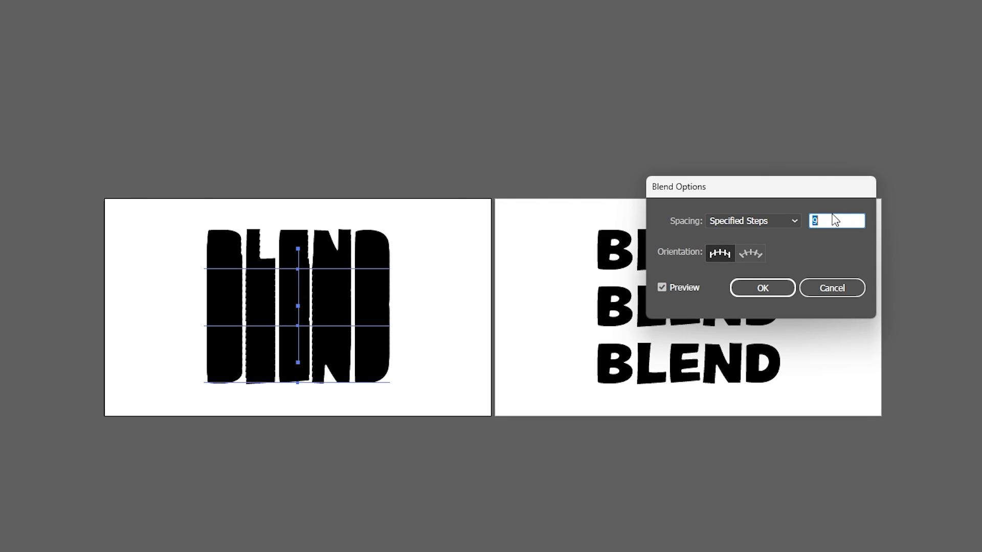
key("Down")
key("Down")
key("Down")
key("Down")
key("Down")
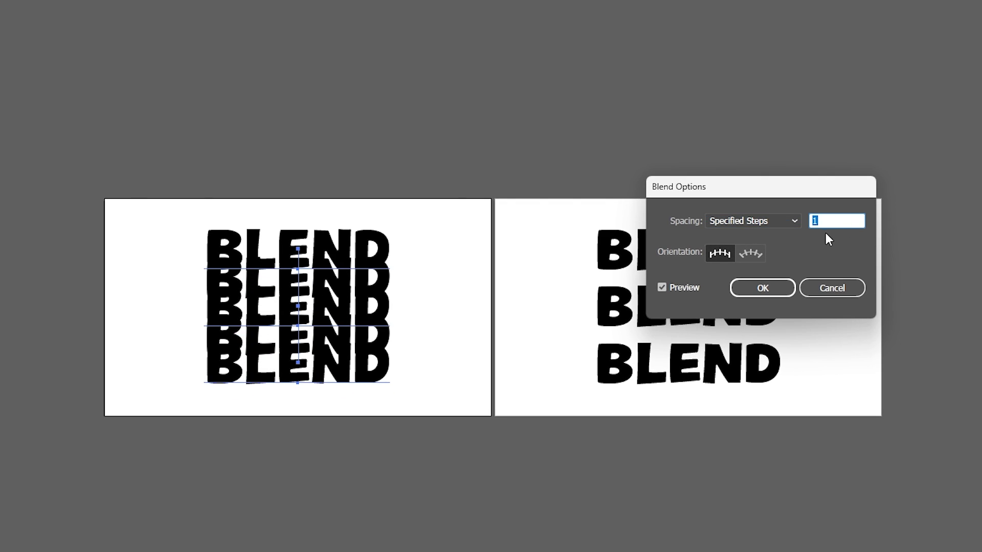
key("Up")
key("Up")
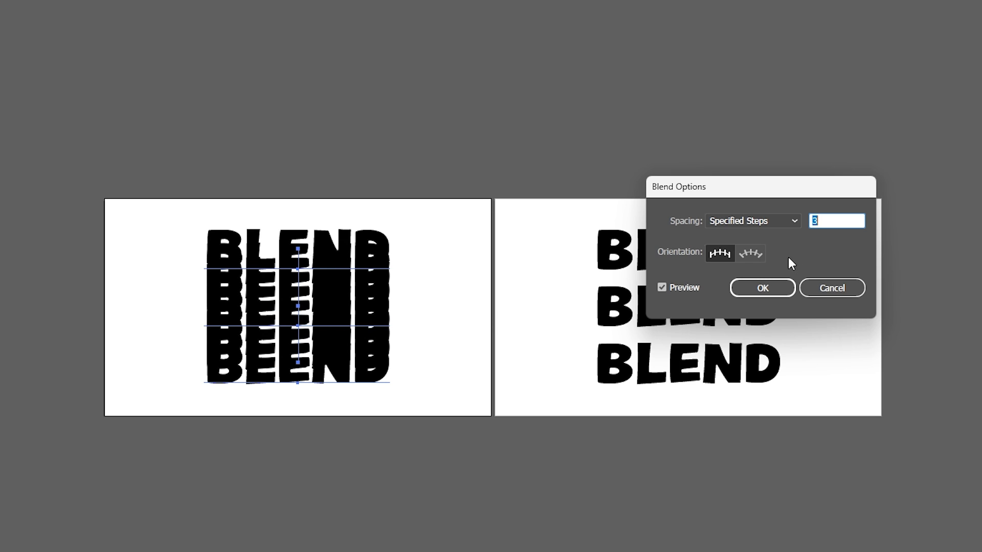
left_click(768, 286)
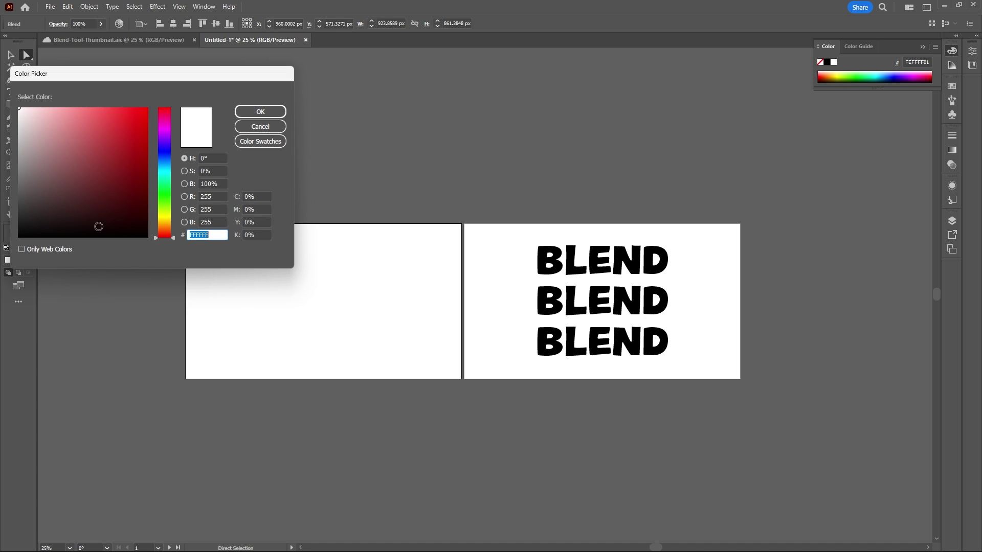
Step: Give the text blend on Artboard 1 a white FFFFFF fill and a black 000000 stroke
left_click(261, 112)
double_click(29, 248)
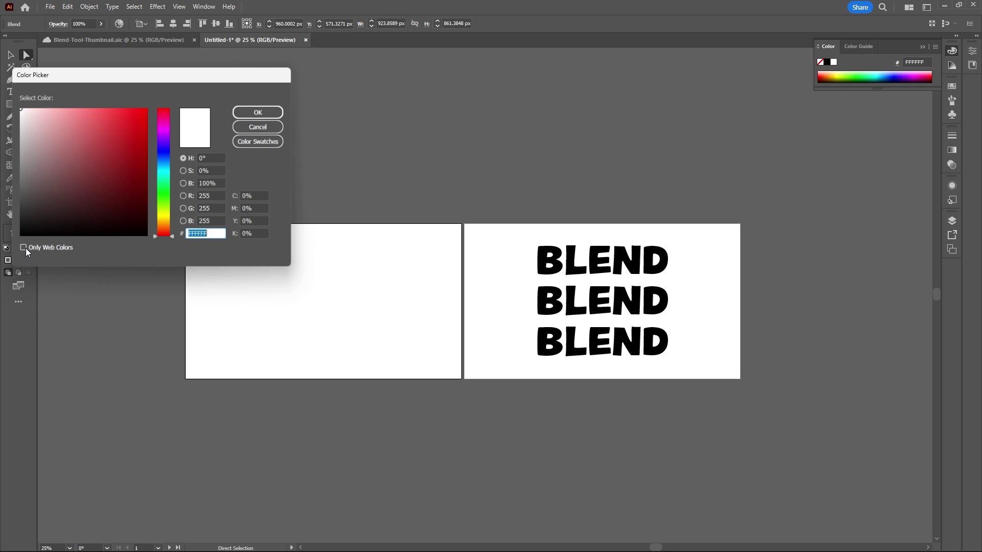
type("000000")
left_click(260, 111)
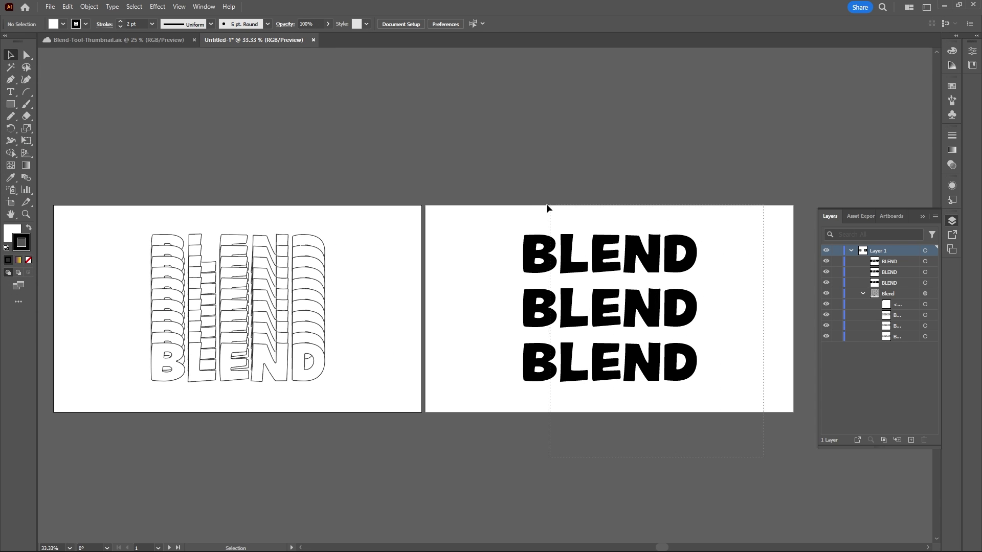
Step: Select the three BLEND texts on the second artboard and expand their object and fill
left_click_drag(547, 204, 524, 203)
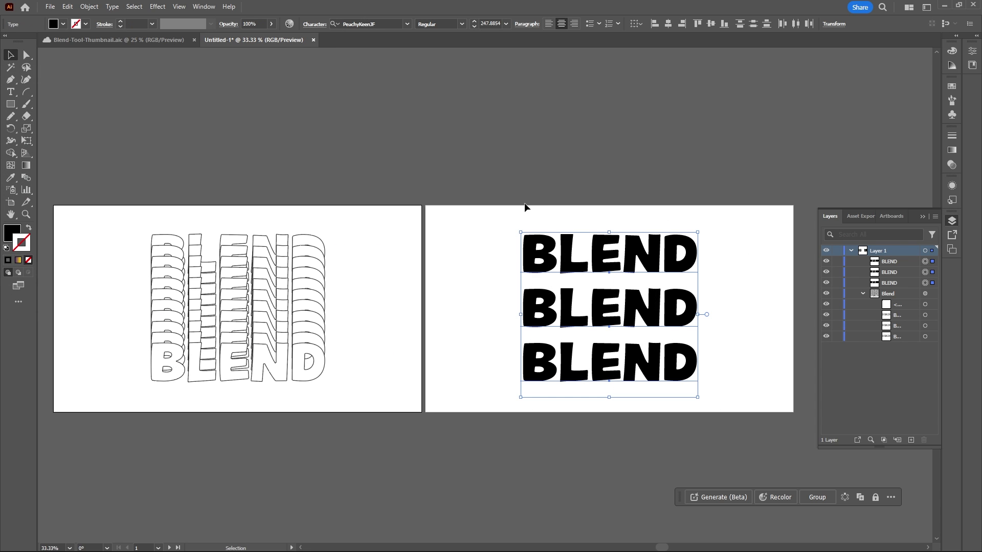
left_click(89, 7)
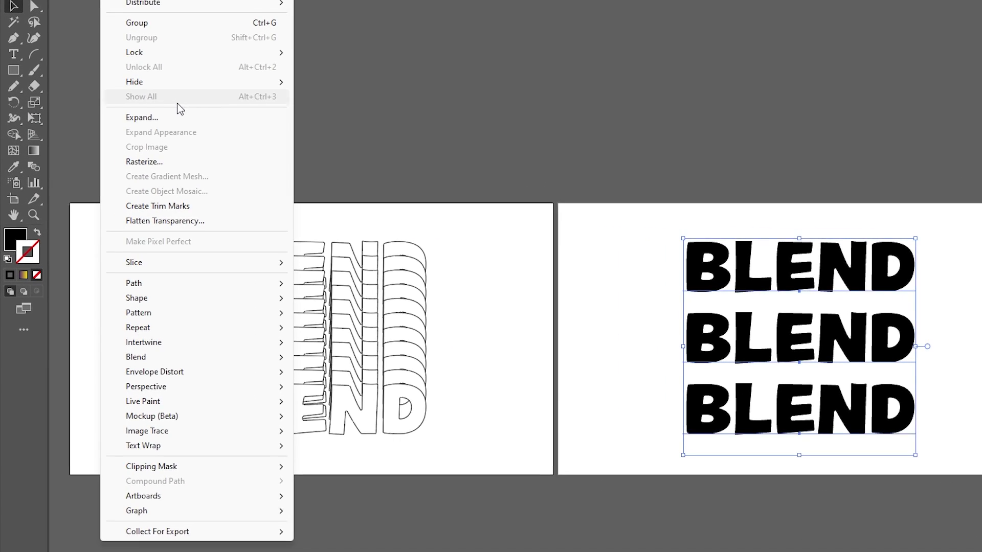
left_click(179, 117)
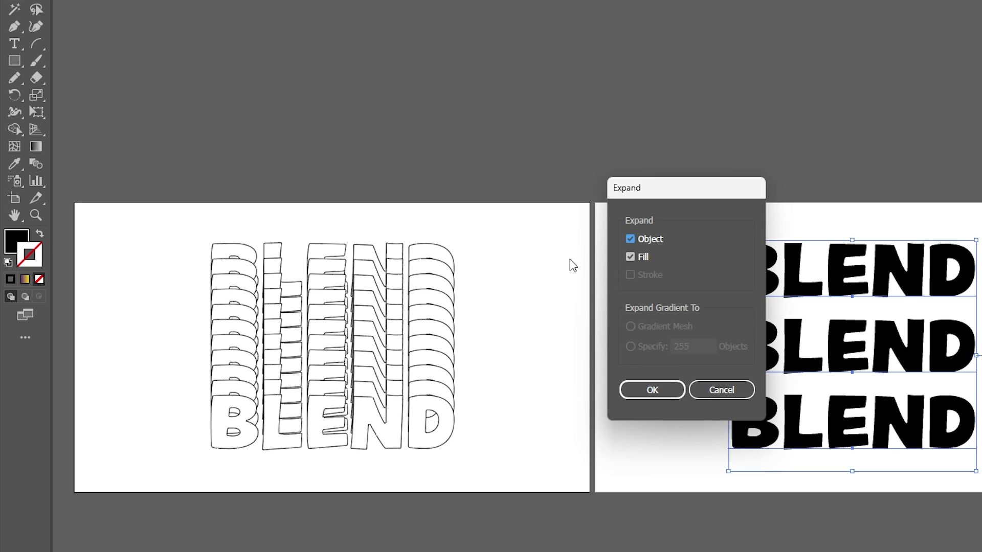
left_click(650, 387)
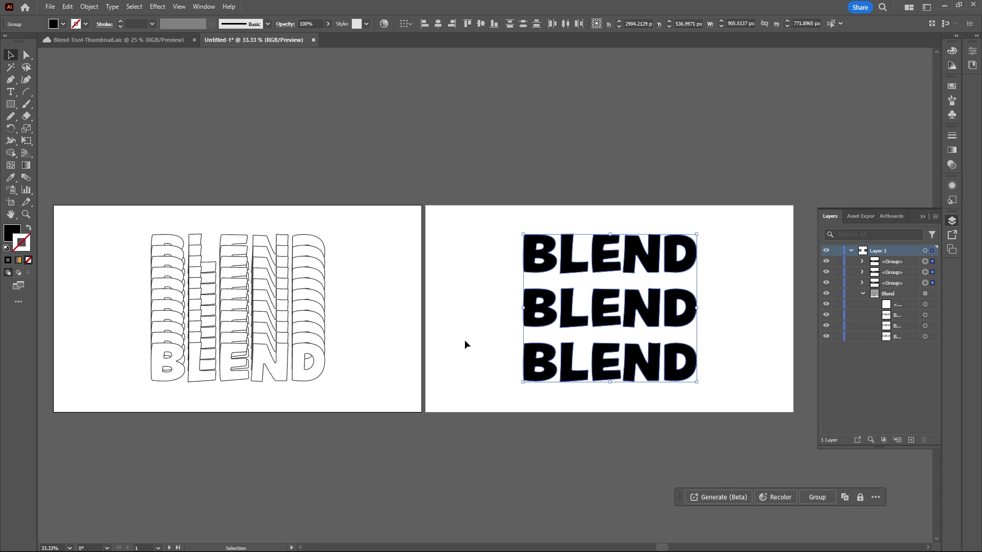
Step: Make a blend from the expanded BLEND groups and use the Eyedropper to match the first blend's white fill and black stroke
left_click(92, 7)
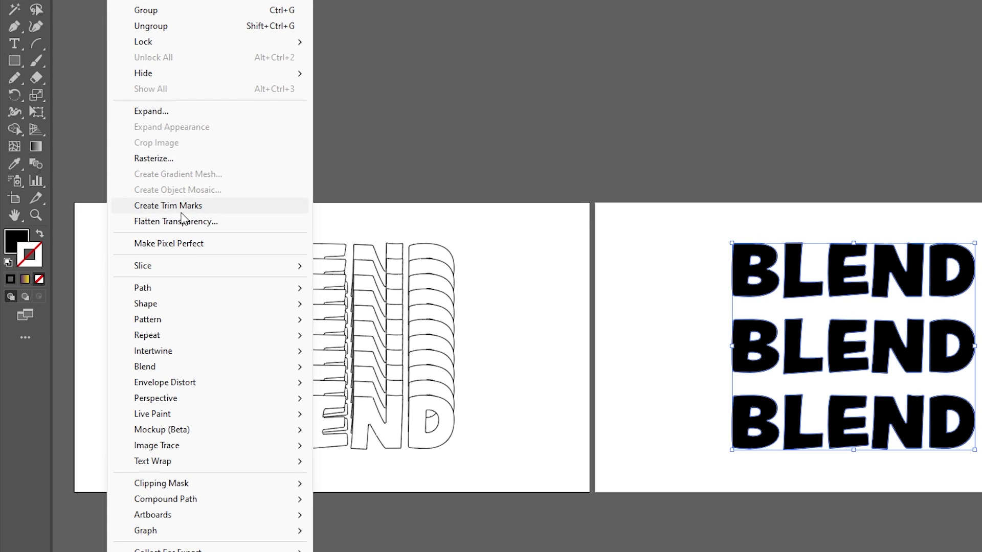
mouse_move(145, 326)
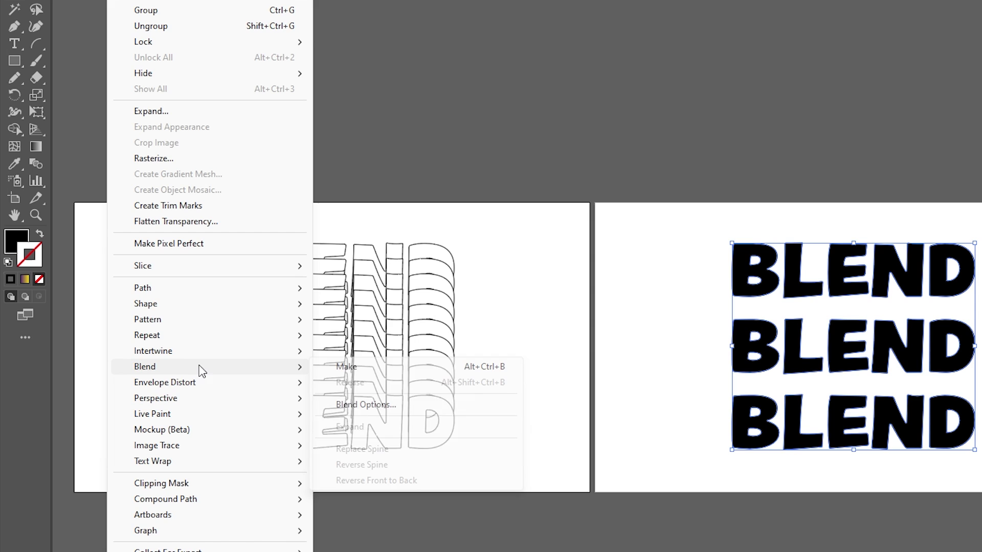
left_click(358, 369)
left_click(14, 162)
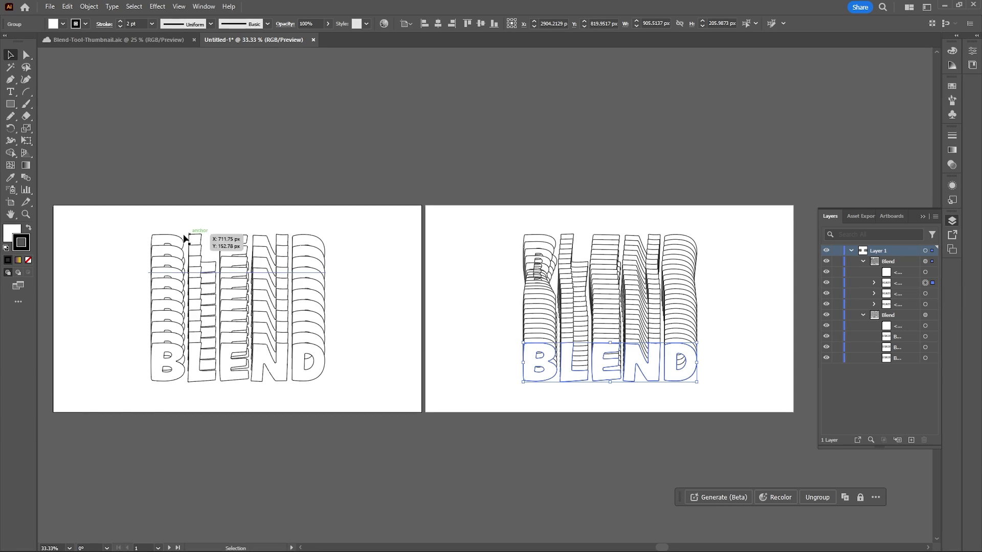
Step: Fill the bottom BLEND word of the second artboard's blend with golden yellow
double_click(13, 230)
left_click(163, 222)
left_click_drag(72, 116, 97, 116)
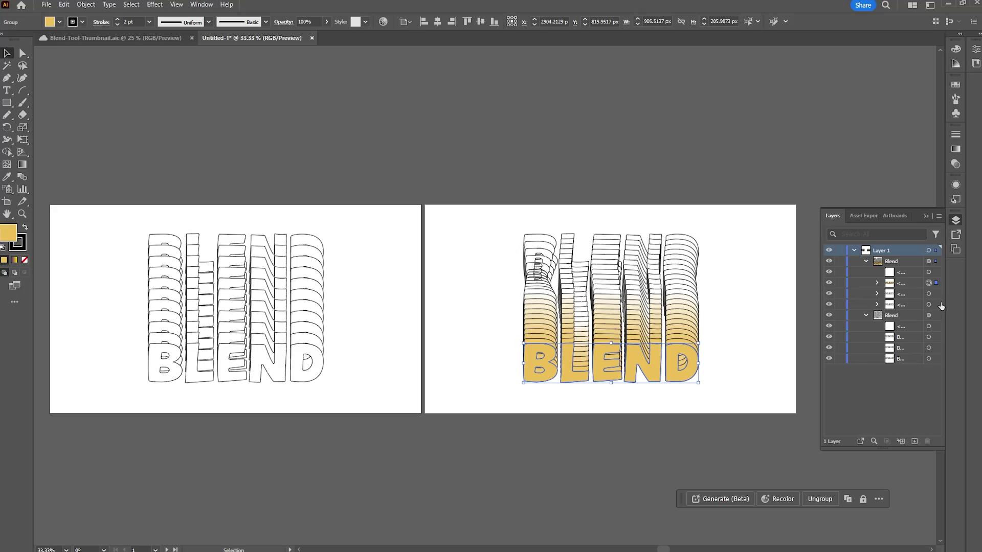
Step: Fill the top BLEND word of the second artboard's blend with dark red
double_click(5, 233)
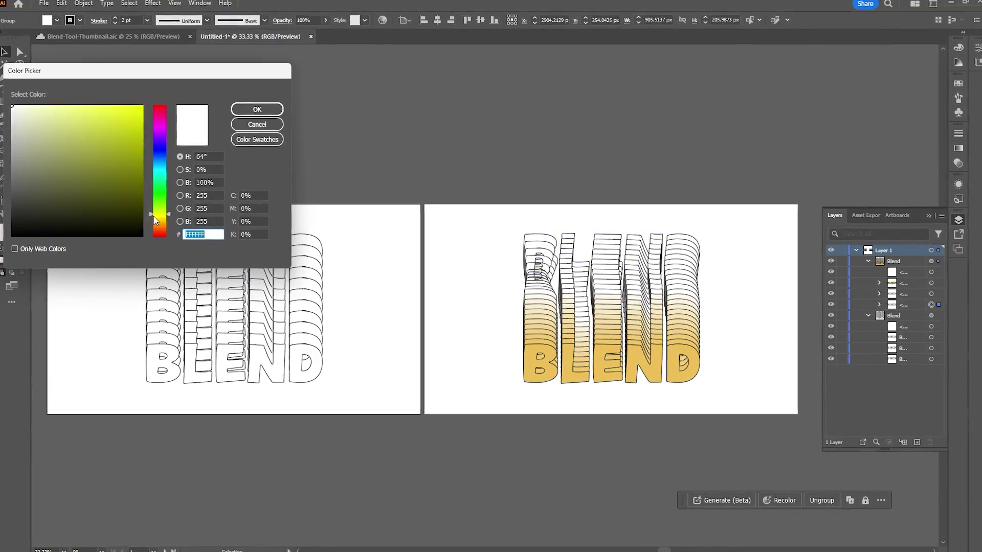
left_click(108, 141)
left_click_drag(105, 139, 121, 155)
left_click(256, 109)
Step: Copy the dark red and golden yellow fills onto the top and bottom words of Artboard 1's blend with the Eyedropper
left_click(297, 380)
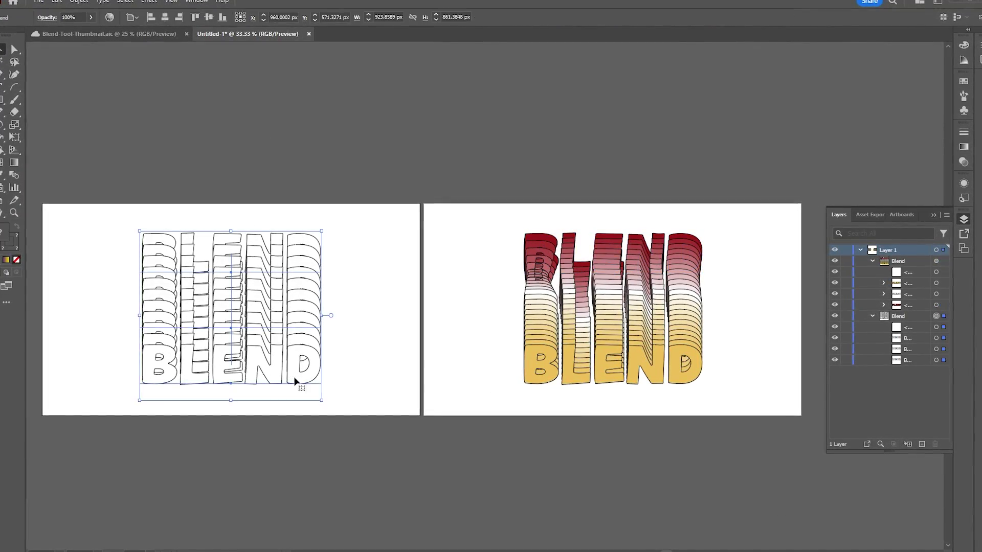
left_click(932, 359)
key("i")
left_click(536, 347)
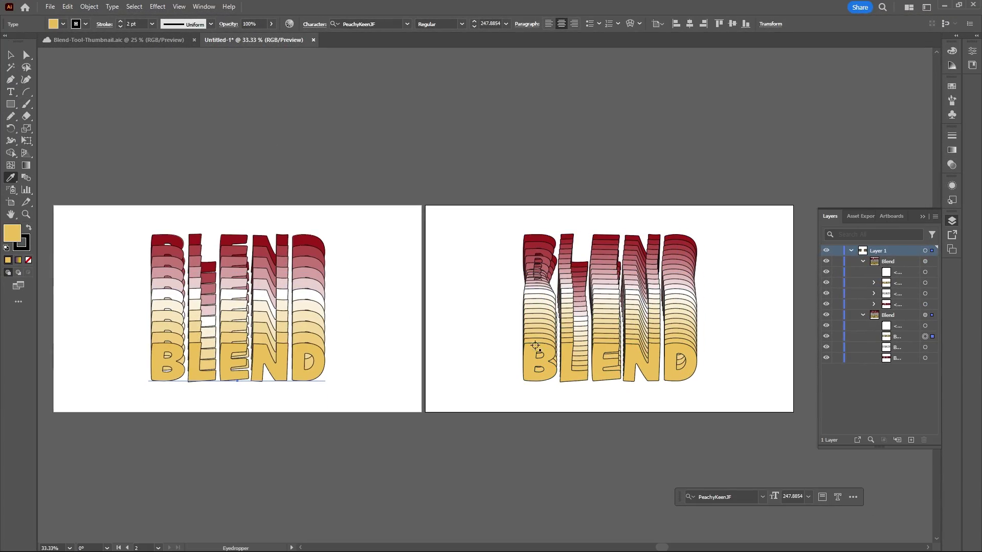
key("v")
left_click(706, 426)
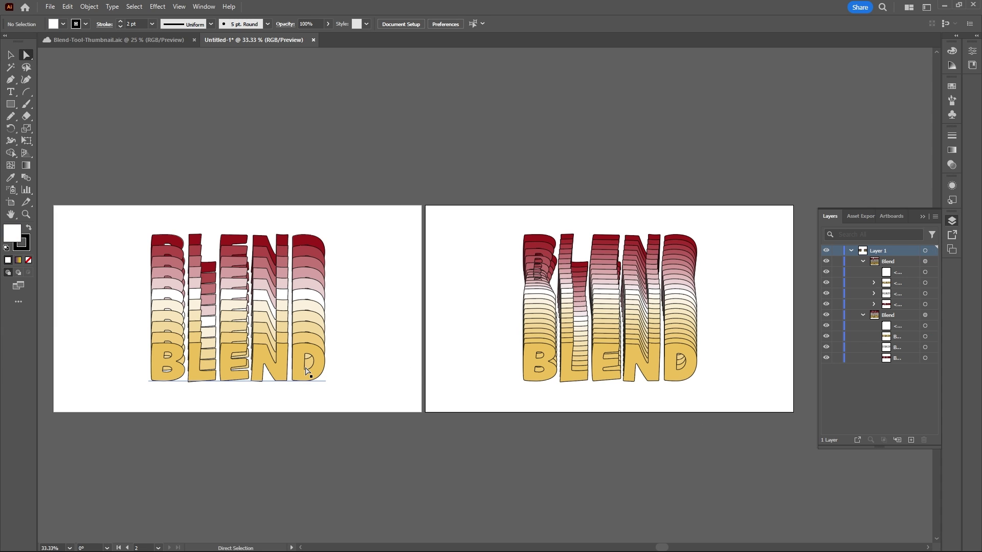
Step: Move individual letters of the golden bottom word and dark red top word in the second artboard's blend to staggered positions
left_click_drag(321, 365, 346, 463)
key("ctrl+z")
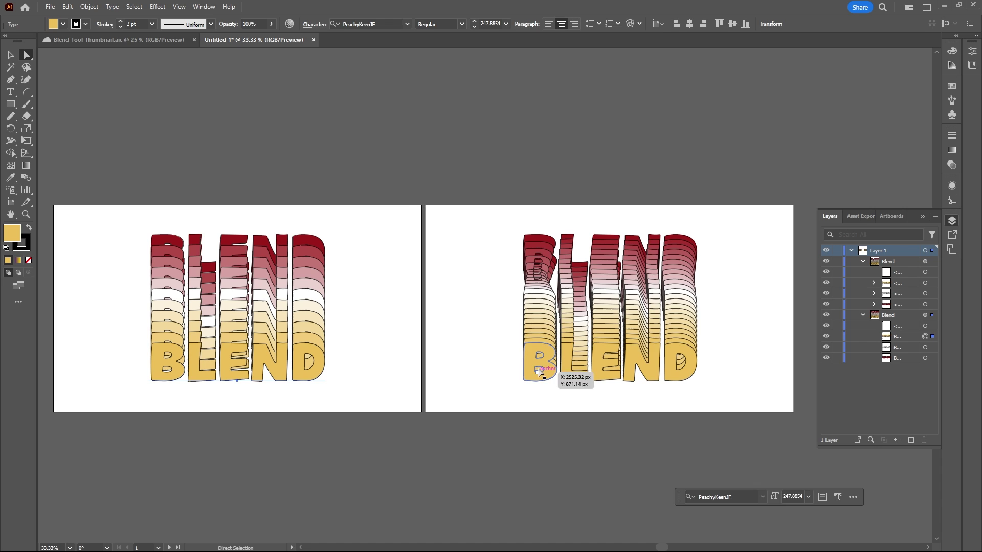
left_click_drag(531, 362, 503, 373)
left_click_drag(564, 370, 550, 350)
left_click_drag(596, 375, 587, 400)
left_click_drag(630, 375, 693, 367)
left_click_drag(675, 239, 672, 226)
left_click_drag(632, 240, 589, 237)
left_click_drag(564, 237, 530, 225)
Step: Offset the golden, white and dark red words of Artboard 1's blend sideways so the stack zigzags
left_click_drag(319, 365, 325, 378)
left_click_drag(308, 295, 291, 295)
left_click_drag(303, 243, 332, 234)
left_click_drag(321, 380, 327, 374)
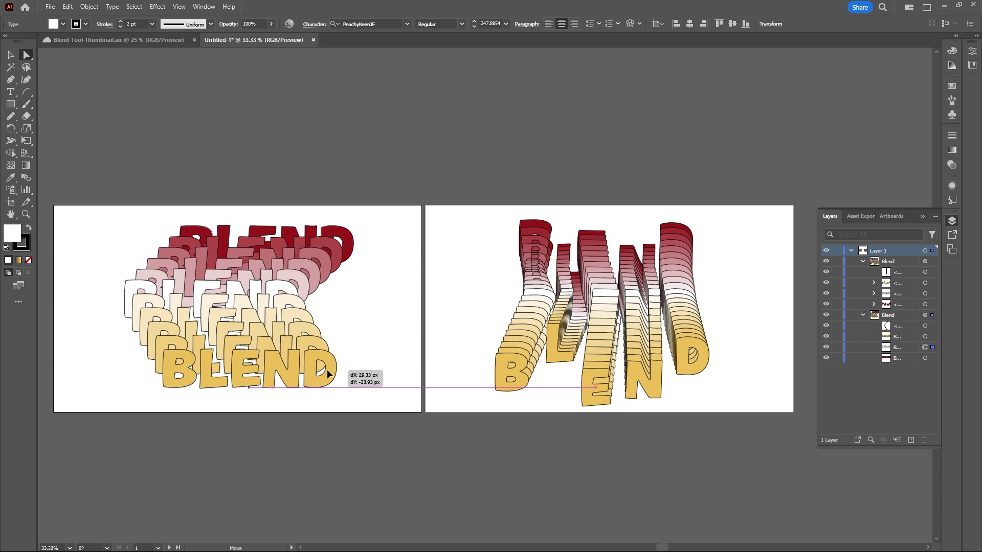
left_click(511, 455)
Step: Draw an arc about 317 px wide and high above each artboard and reshape both arcs into matching S-curves
left_click_drag(143, 87, 611, 153)
key("v")
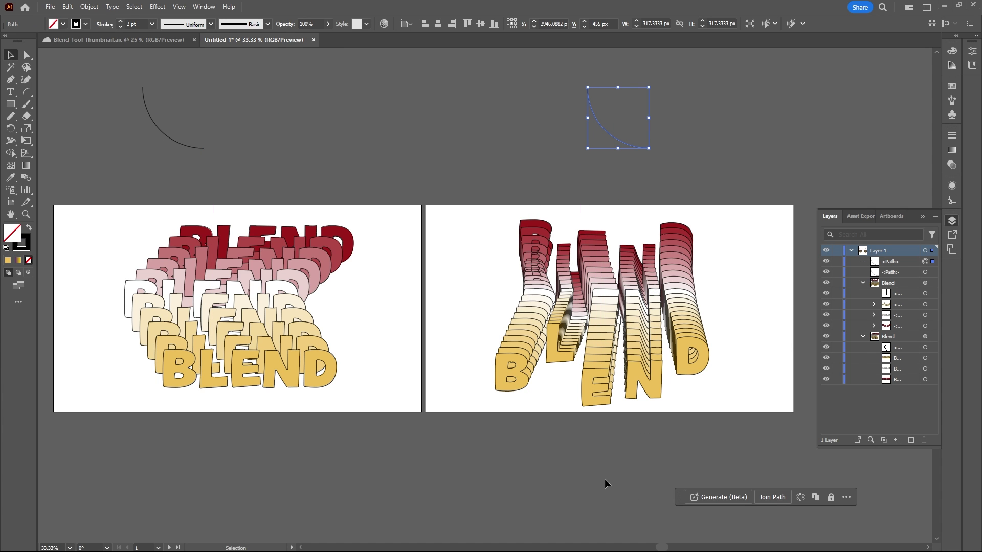
key("a")
left_click(199, 121)
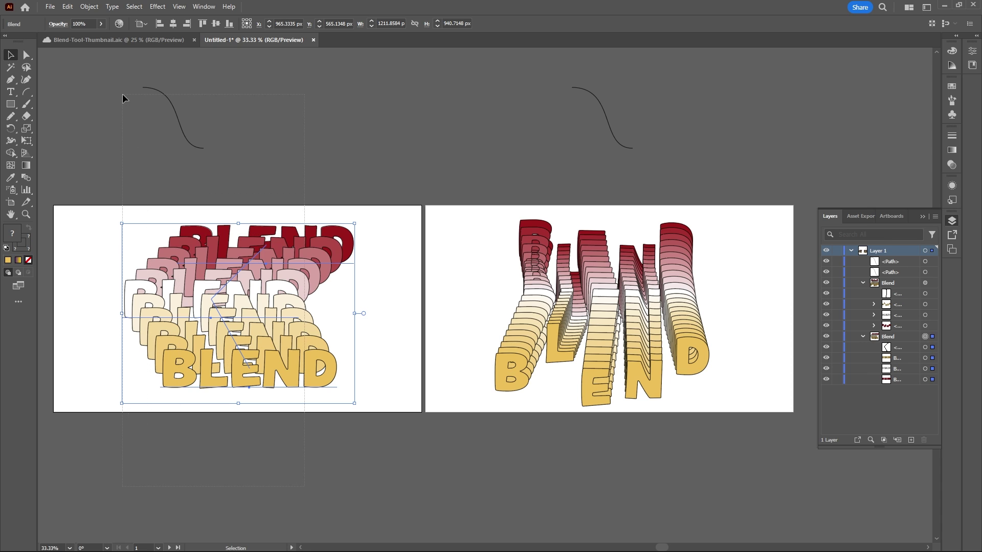
Step: Replace the spine of Artboard 1's blend with the S-curve above it and move the blend onto Artboard 1
left_click(153, 89, "shift")
left_click(89, 6)
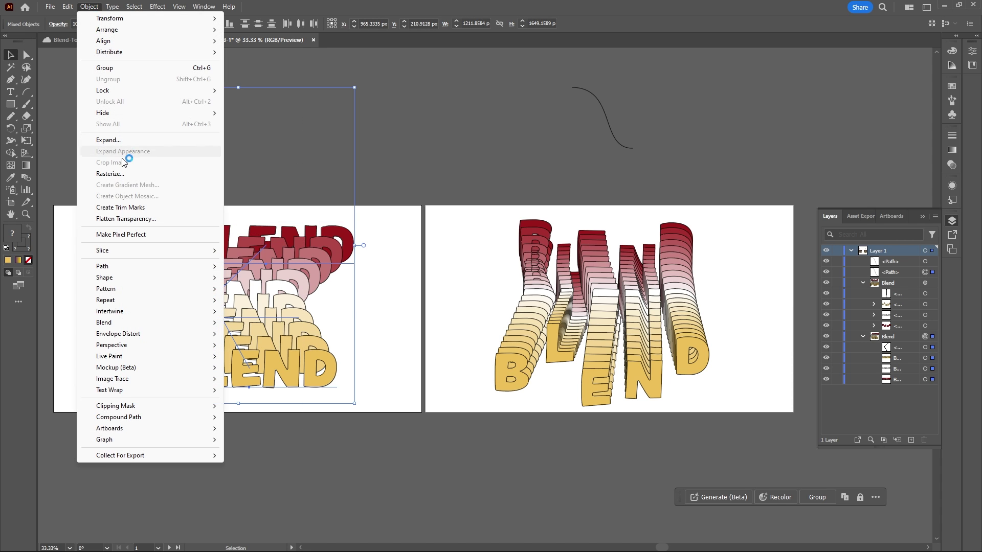
mouse_move(146, 326)
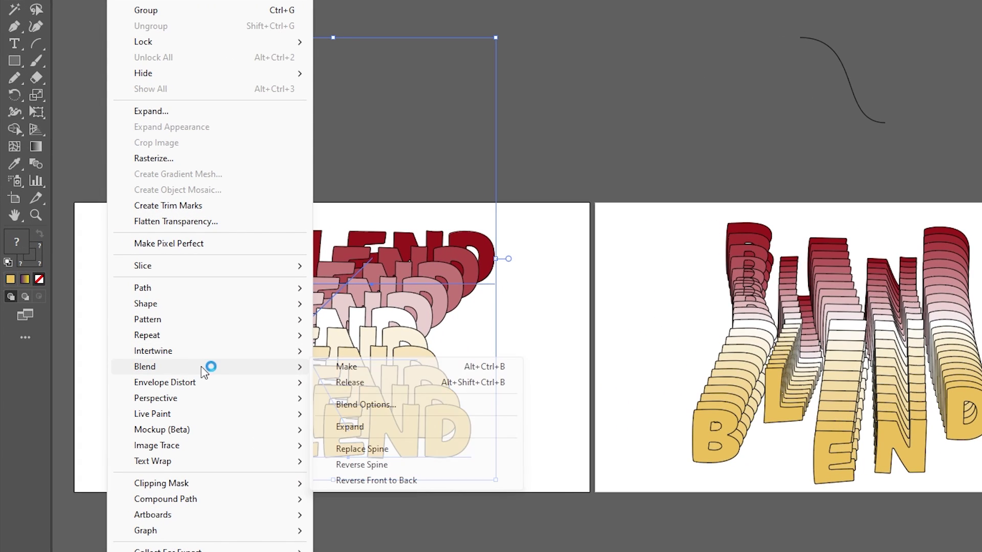
left_click(389, 448)
left_click_drag(334, 162, 419, 425)
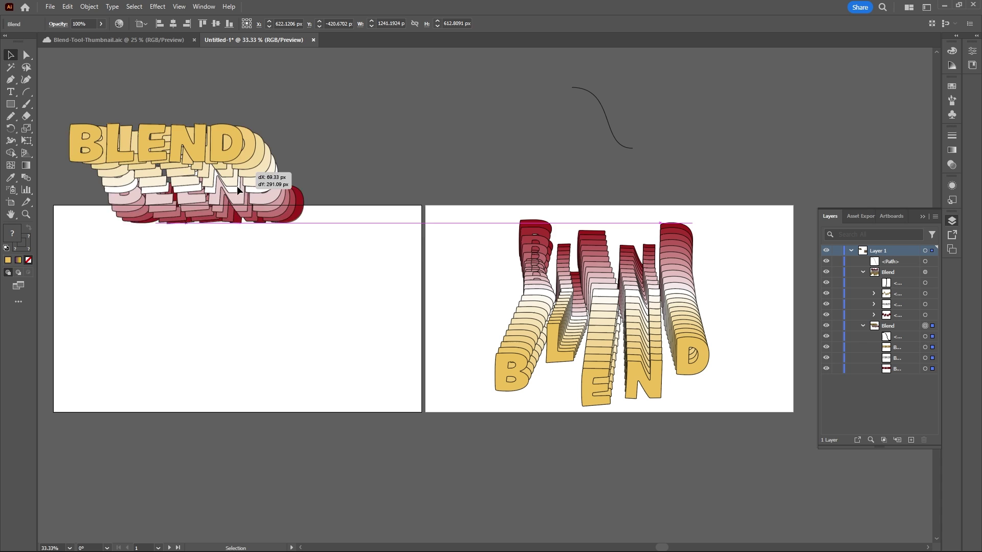
Step: Reverse the spine of Artboard 1's blend so the golden word sits at the lower end
left_click(89, 6)
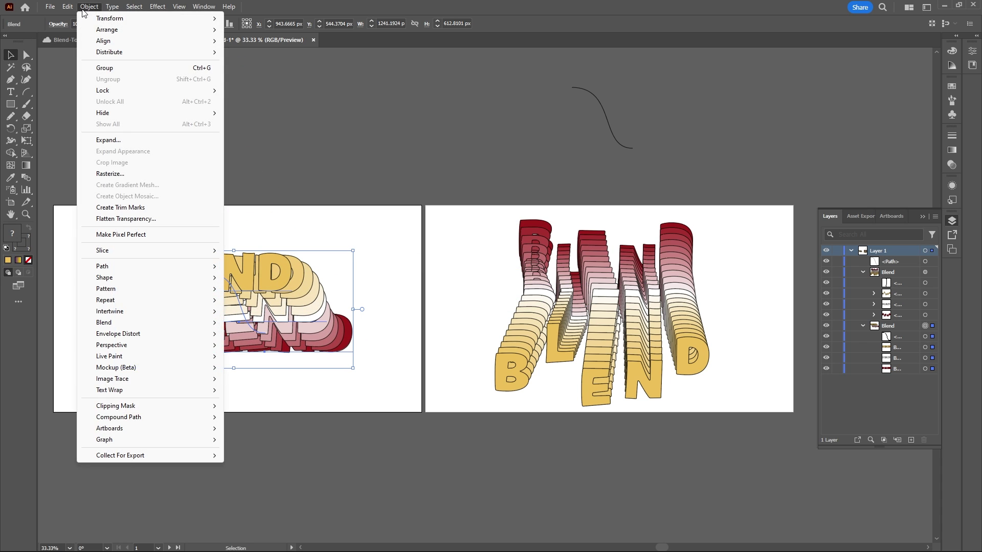
mouse_move(147, 324)
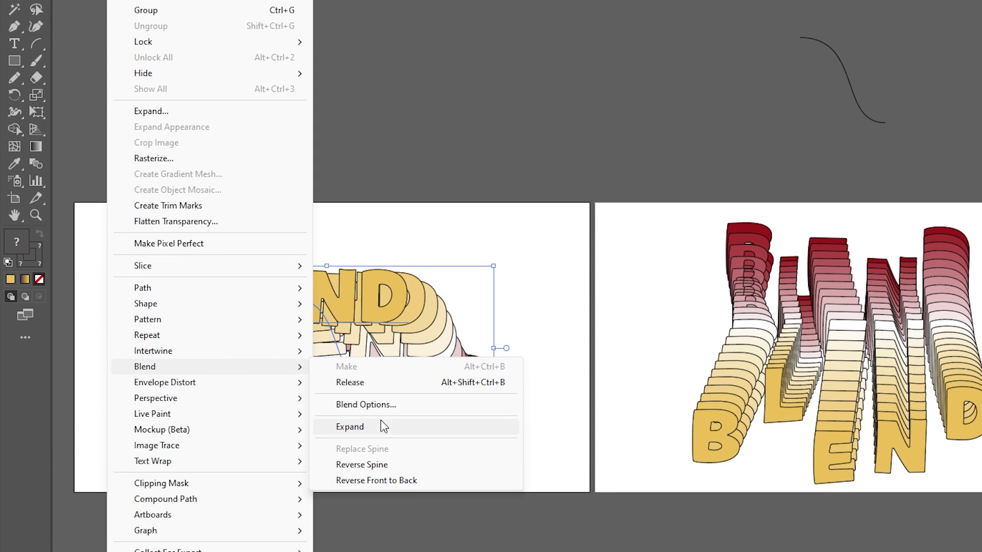
left_click(419, 464)
left_click_drag(351, 329, 314, 276)
Step: Shift individual dark red letters, including B and D, and the golden L, N and D in the second artboard's blend to staggered positions
left_click_drag(481, 259, 480, 277)
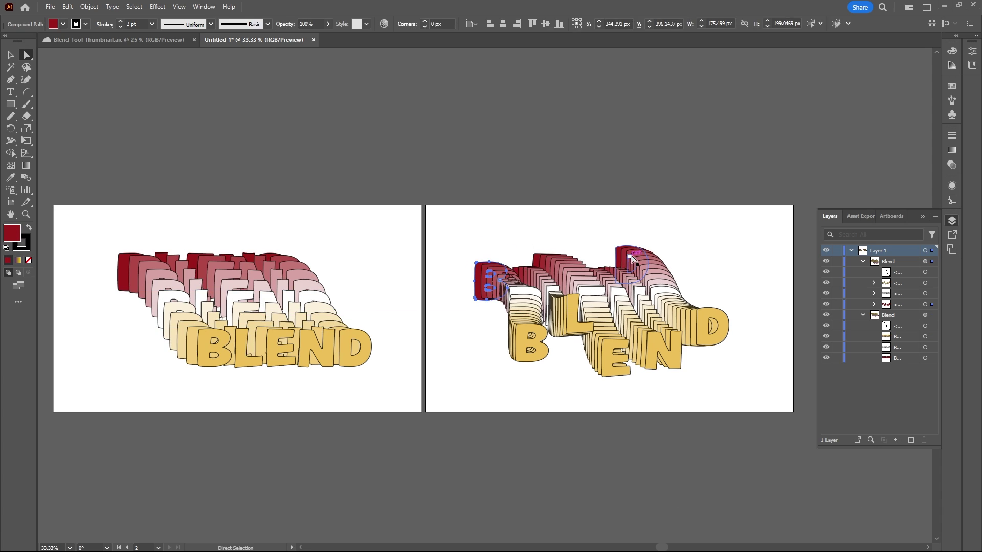
left_click_drag(632, 260, 651, 266)
left_click_drag(547, 260, 551, 246)
left_click_drag(573, 309, 587, 302)
left_click_drag(653, 344, 661, 363)
left_click_drag(721, 332, 716, 314)
left_click_drag(717, 314, 717, 314)
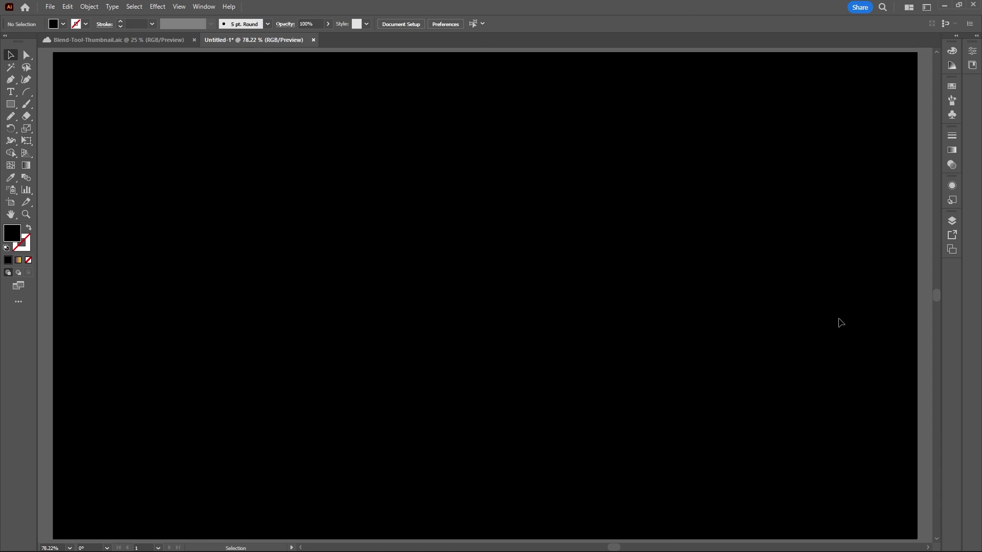
Step: Draw a five-pointed star about 510 px wide with the Star tool in the upper right of the black artboard
left_click(12, 104)
left_click(54, 153)
mouse_move(687, 171)
left_mouse_down()
mouse_move(743, 277)
mouse_move(731, 271)
mouse_move(731, 285)
left_mouse_up()
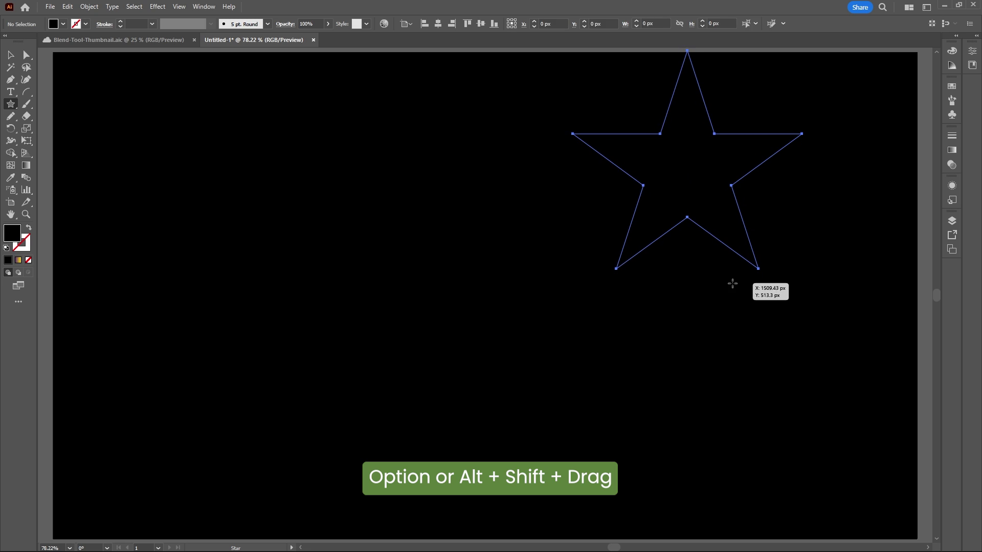
key("v")
left_click_drag(711, 193, 719, 210)
Step: Fill the star with bright yellow FFE000
double_click(12, 233)
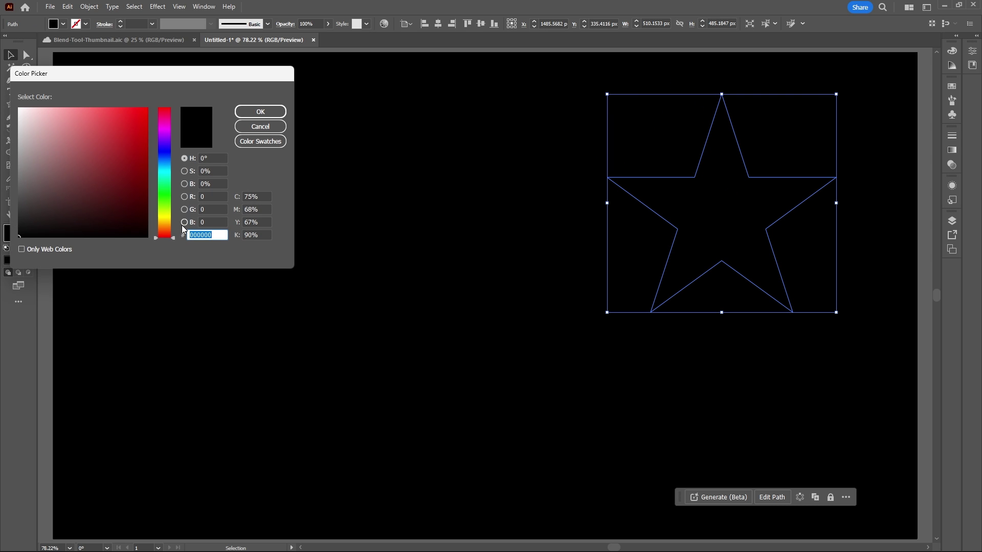
left_click(164, 221)
left_click_drag(103, 141, 146, 108)
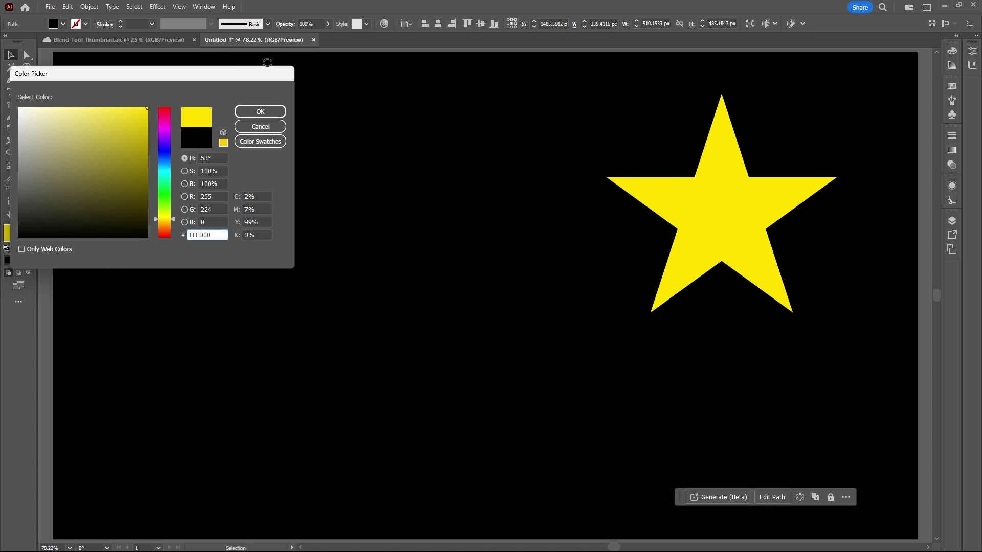
left_click(260, 112)
Step: Draw a circle about 16 px wide to the left of the star and fill it with orange DB6300
left_click(40, 119)
left_click_drag(10, 104, 56, 127)
left_click_drag(319, 283, 320, 280)
key("ctrl+z")
double_click(12, 233)
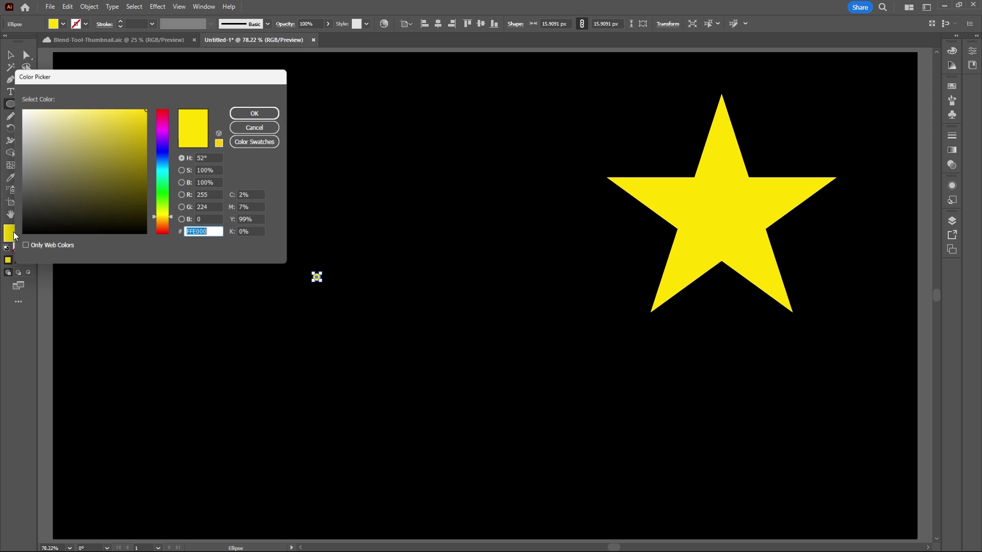
left_click_drag(164, 218, 164, 228)
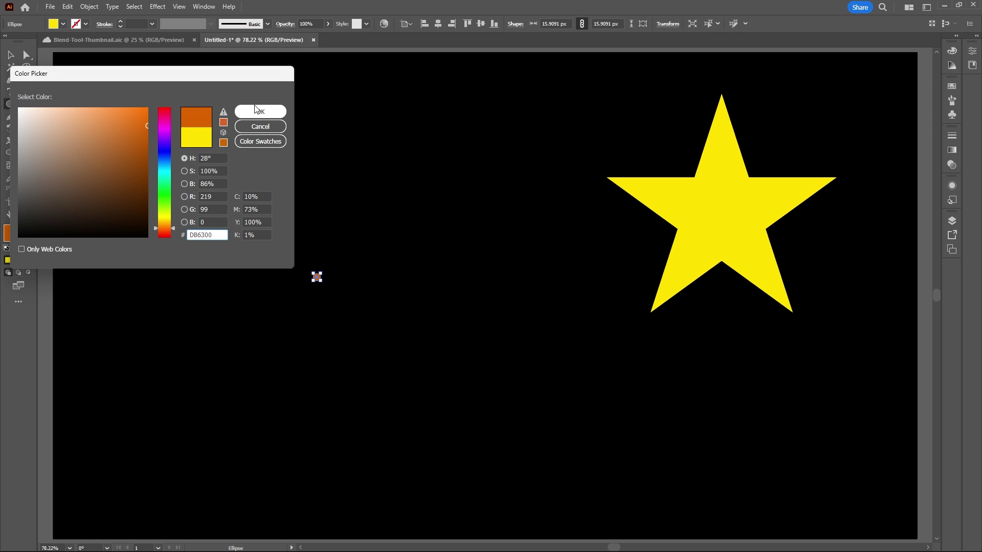
left_click(275, 111)
Step: Make a blend between the small orange circle and the yellow star
key("v")
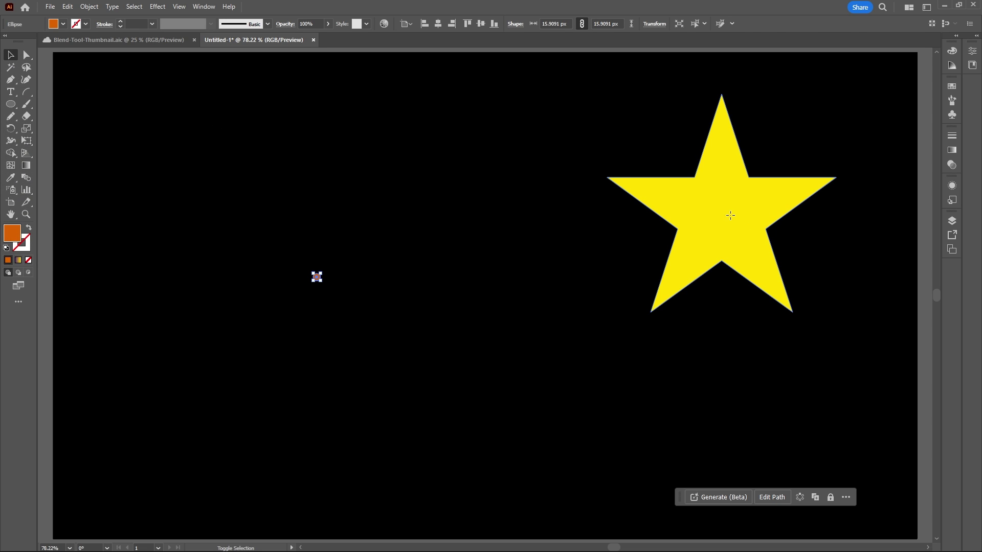
left_click(728, 213, "shift")
left_click(89, 6)
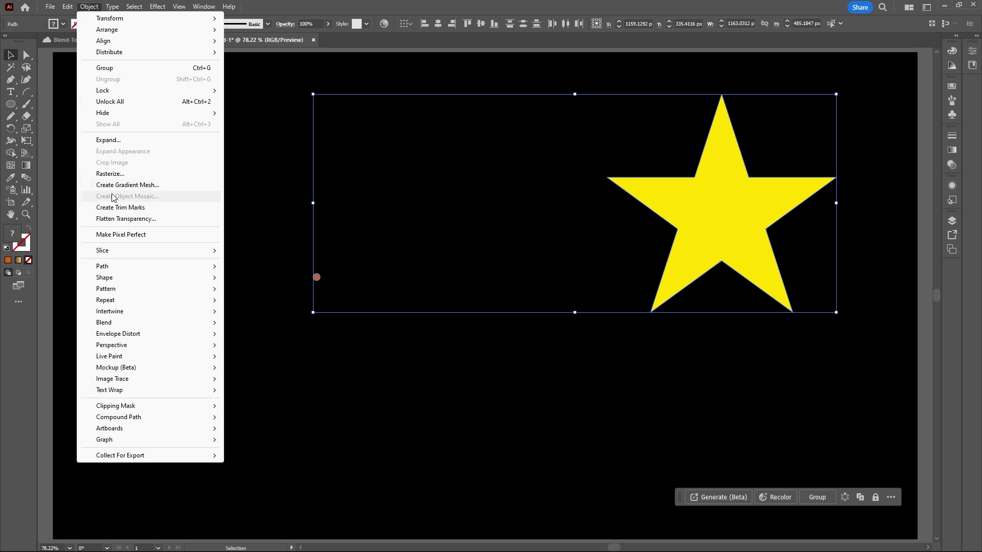
mouse_move(117, 322)
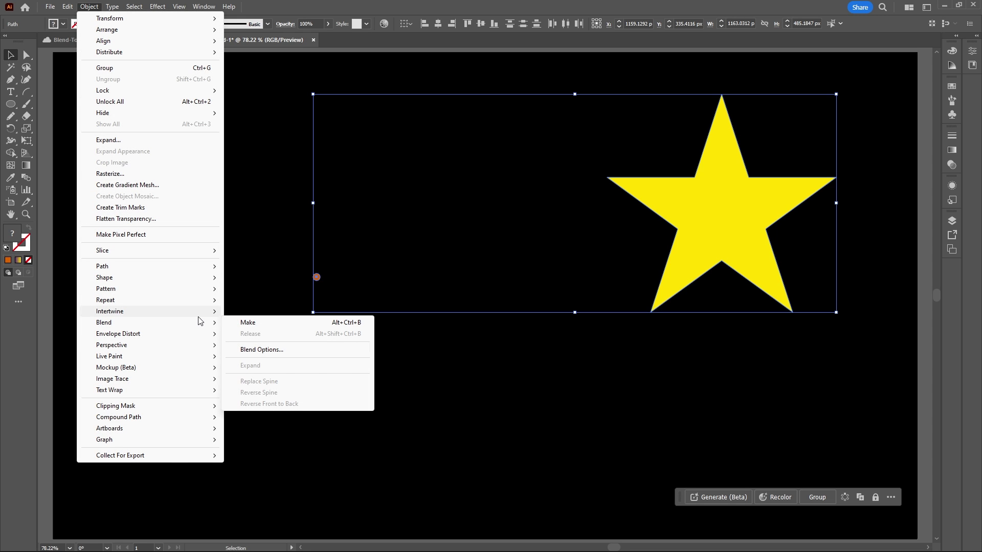
left_click(228, 323)
Step: Set the blend spacing to a Specified Distance of 1 px
left_click(89, 7)
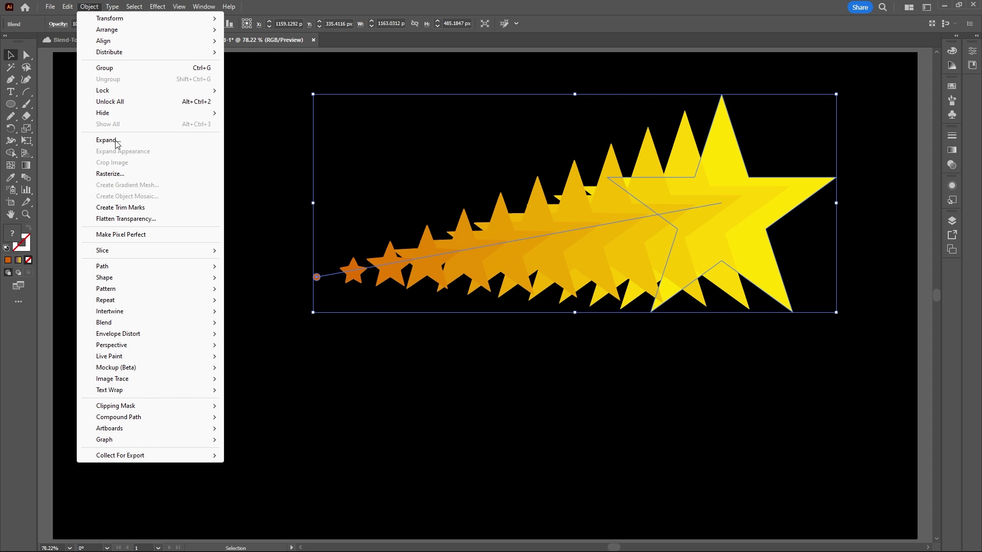
mouse_move(120, 322)
left_click(255, 350)
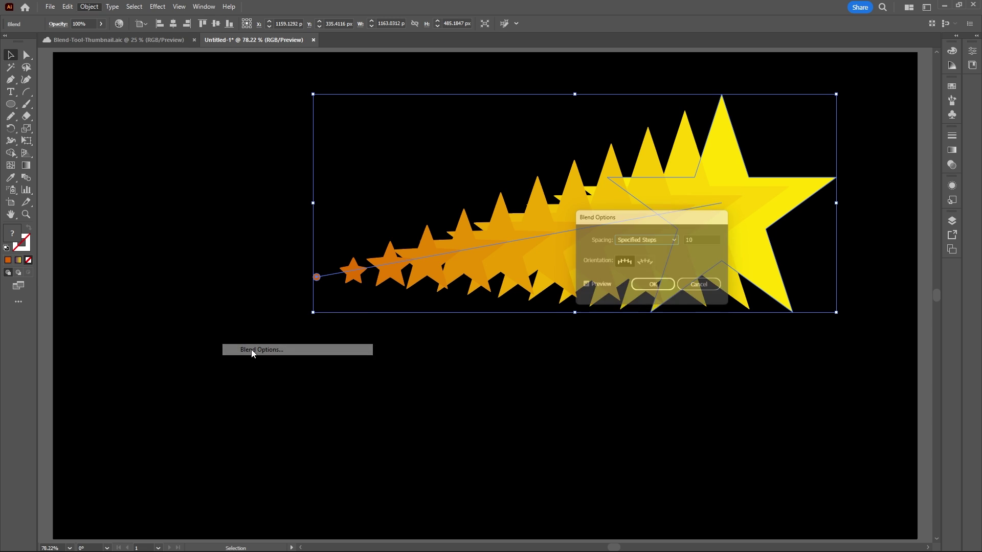
left_click_drag(699, 216, 621, 365)
left_click(570, 388)
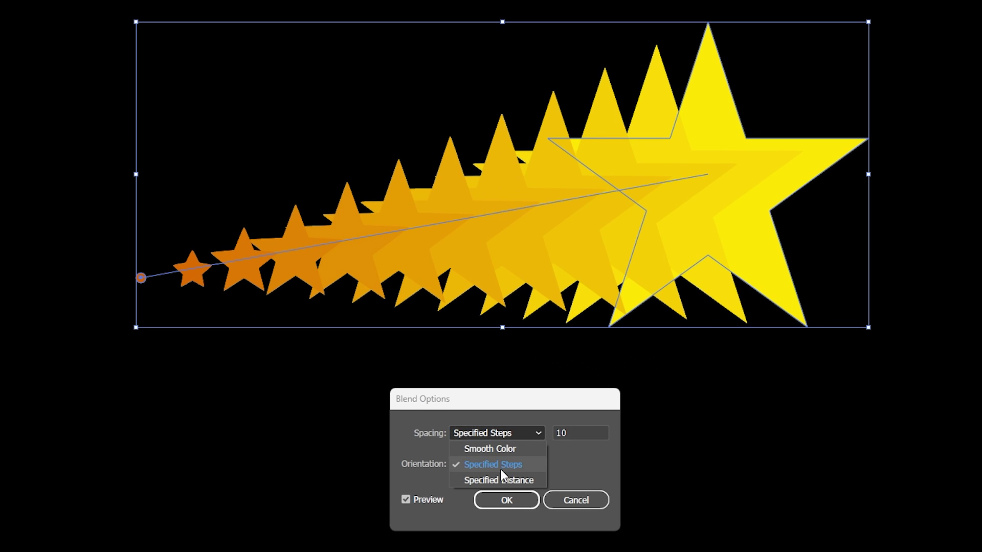
left_click(572, 420)
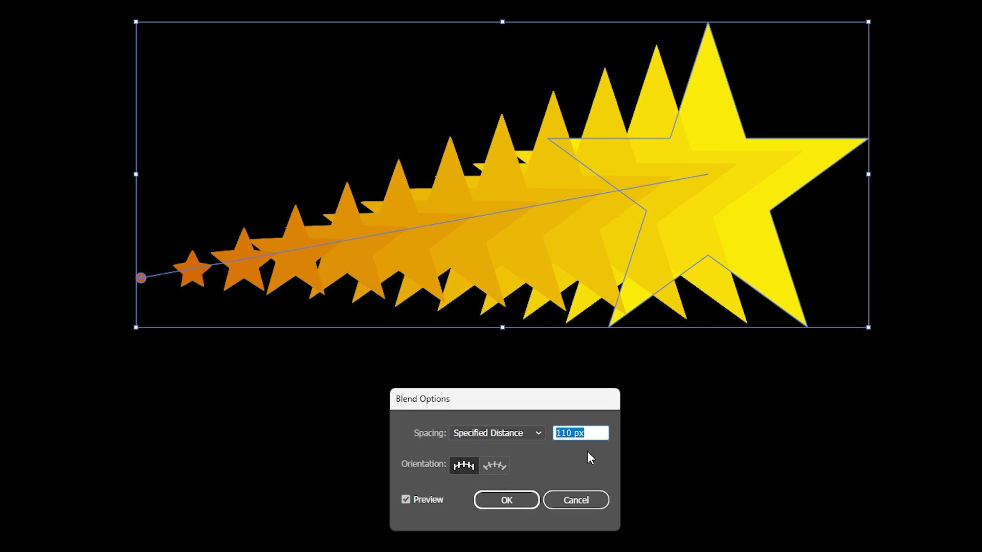
type("1")
key("Tab")
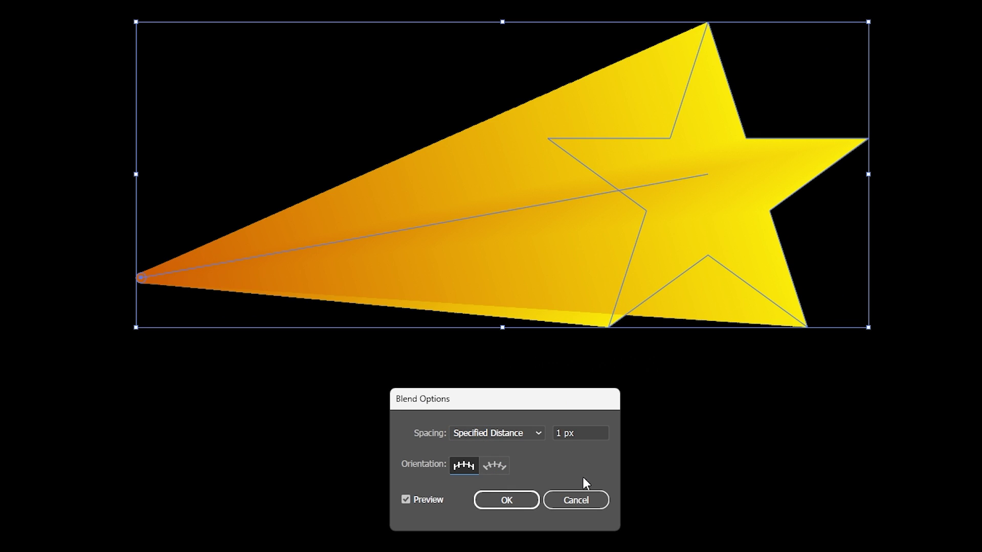
left_click(525, 502)
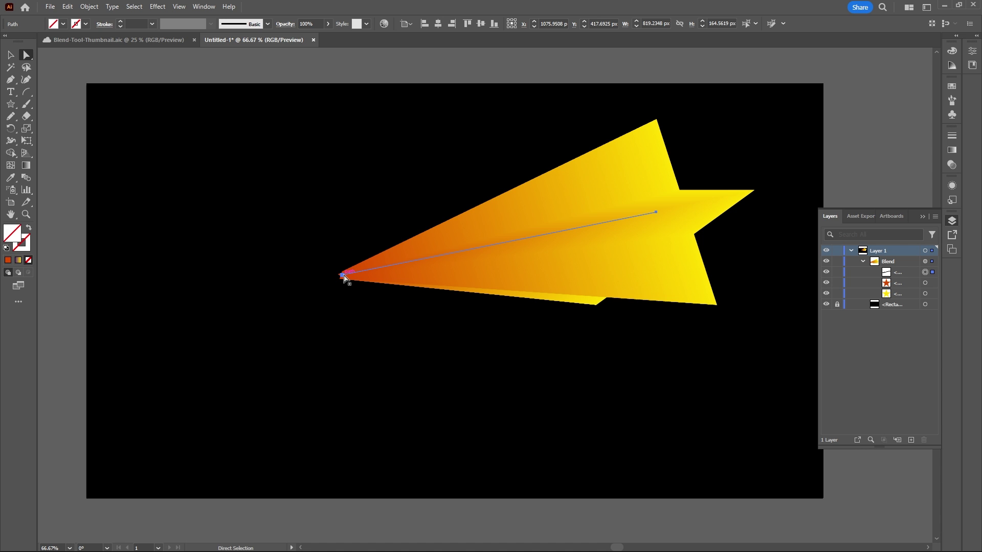
Step: Convert the spine's anchor at the orange end to smooth and swing its handle down and right to curve the trail
left_click(342, 276)
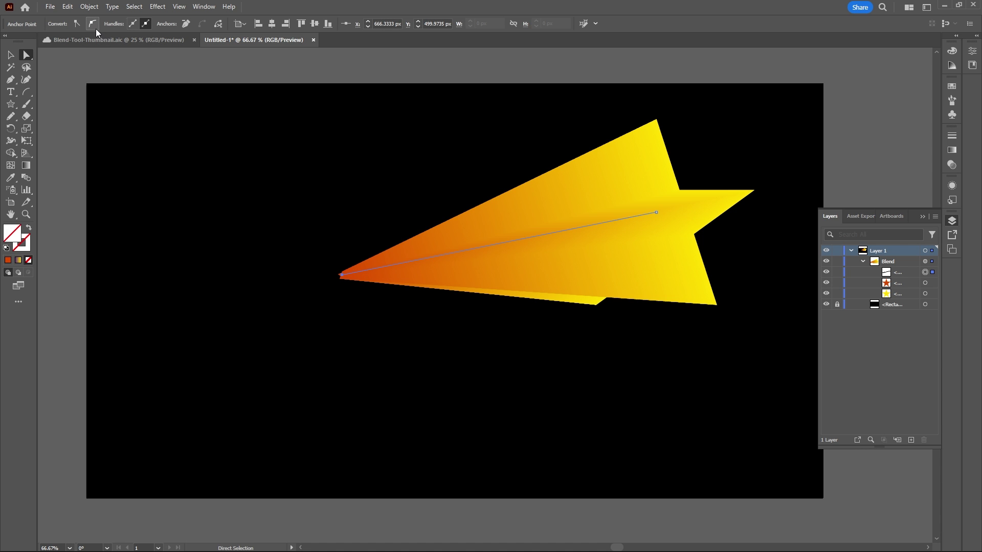
left_click(94, 27)
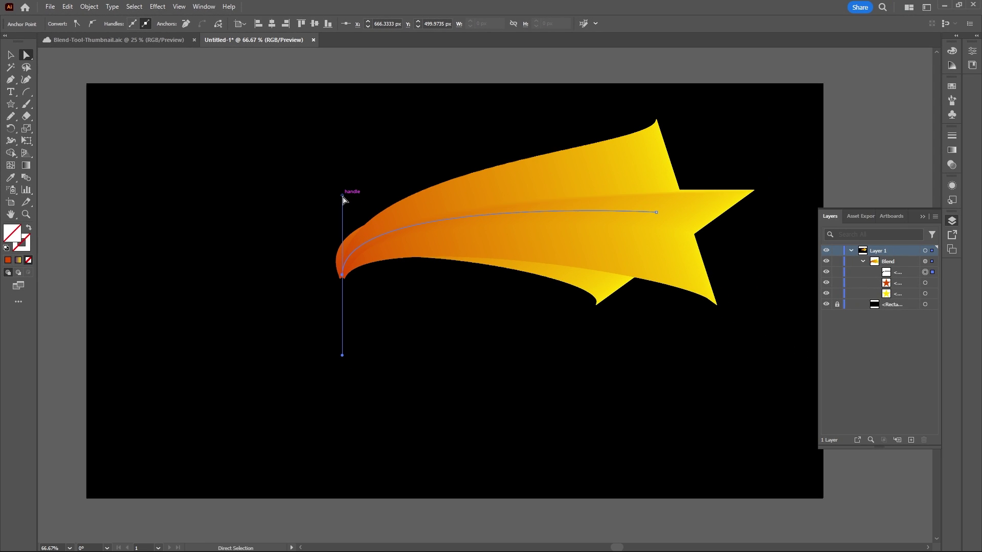
left_click_drag(344, 199, 467, 366)
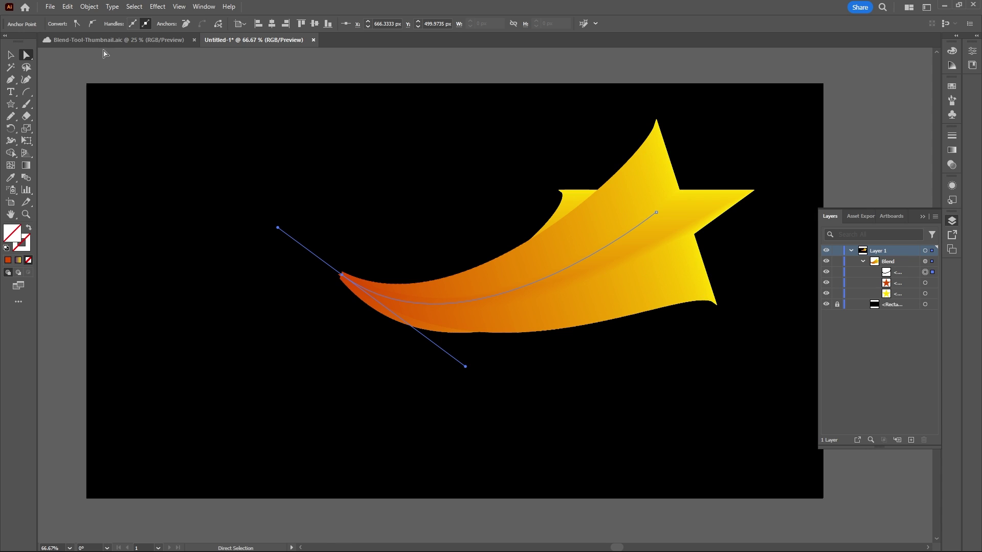
Step: Reverse the blend's spine so the yellow star and the orange tip swap ends
left_click(89, 6)
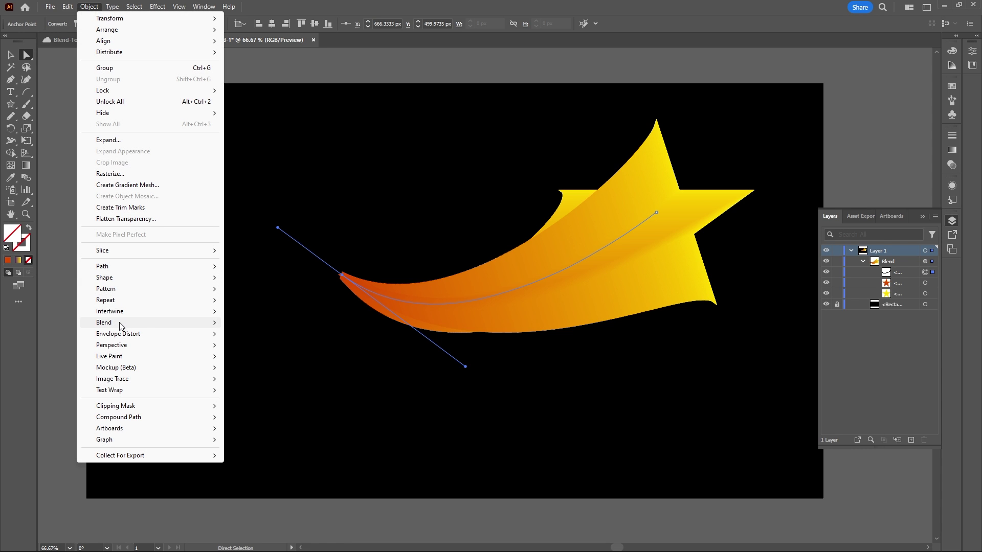
mouse_move(125, 326)
left_click(298, 392)
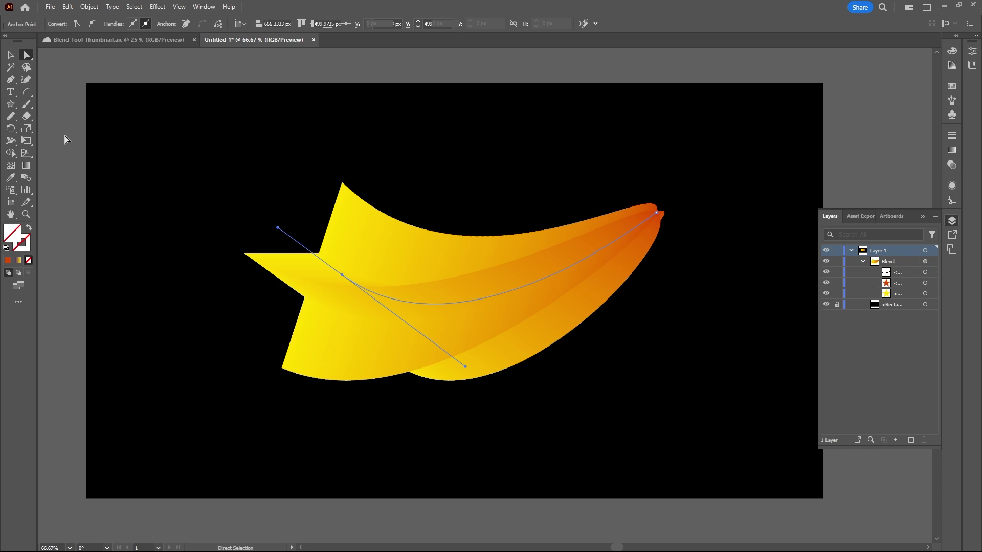
Step: Select the yellow star inside the blend and paste a copy of it in place above the blend
left_click(67, 138)
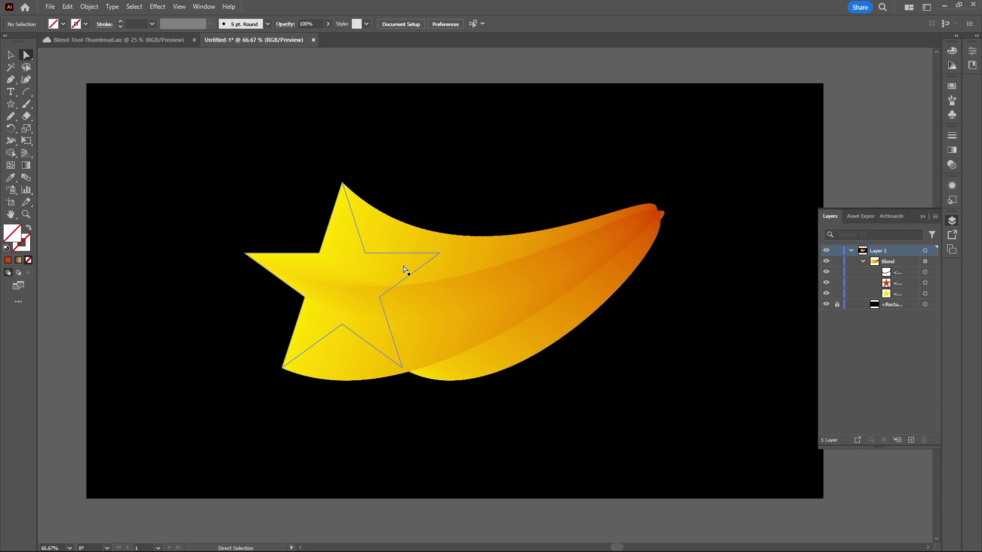
left_click(926, 295)
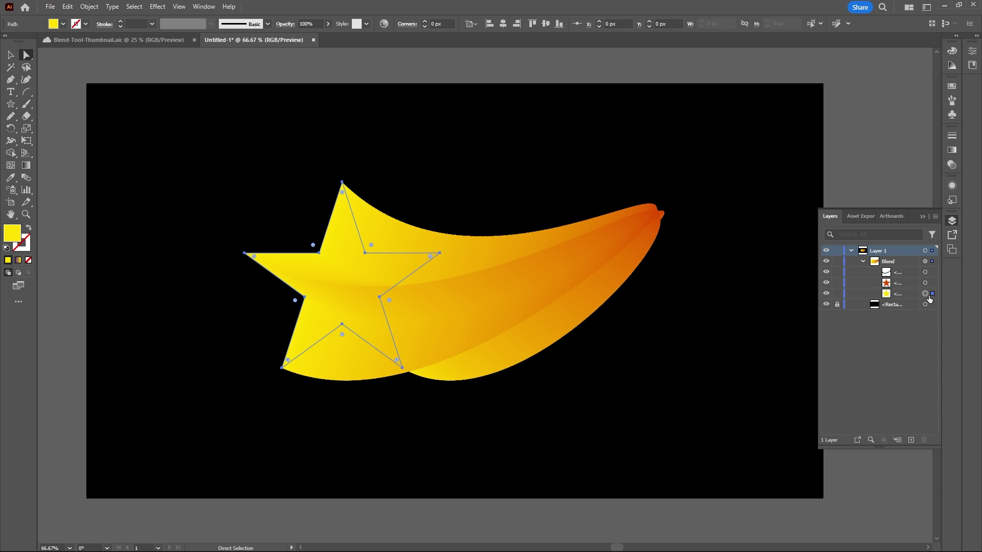
key("ctrl+shift+v")
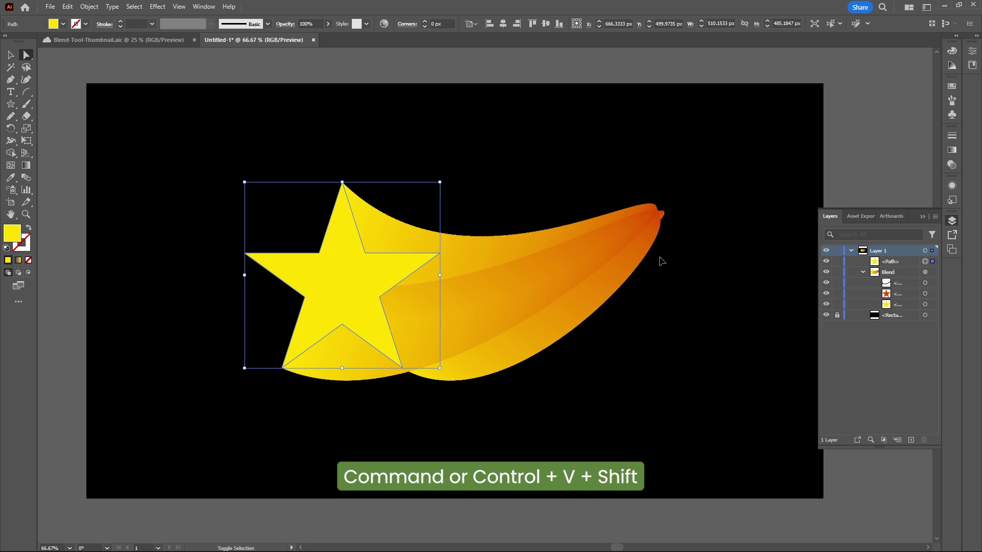
Step: Try moving the spine's anchor at the orange tip outward, undo the move, and convert that anchor to a smooth point
left_click_drag(583, 248, 617, 223)
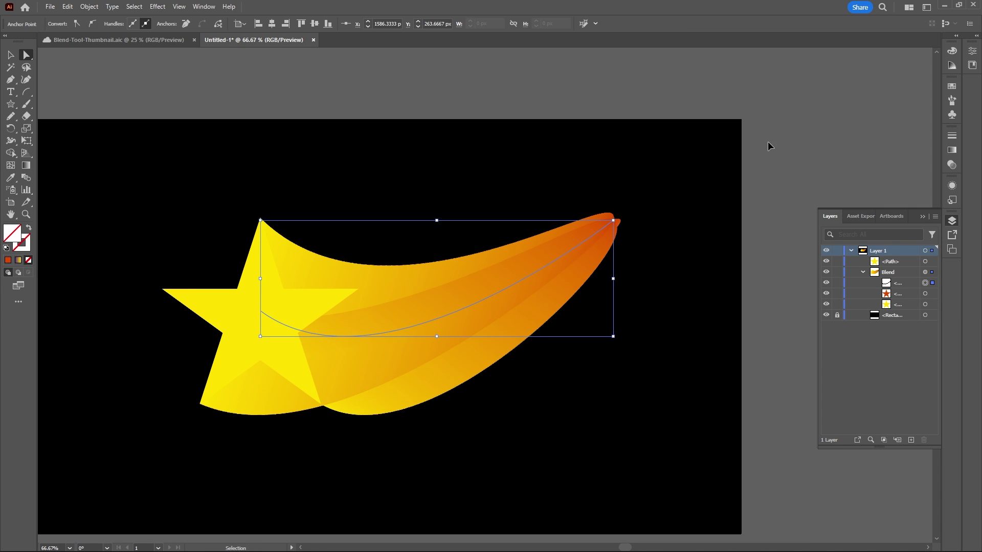
key("ctrl+z")
left_click(93, 24)
left_click(581, 133)
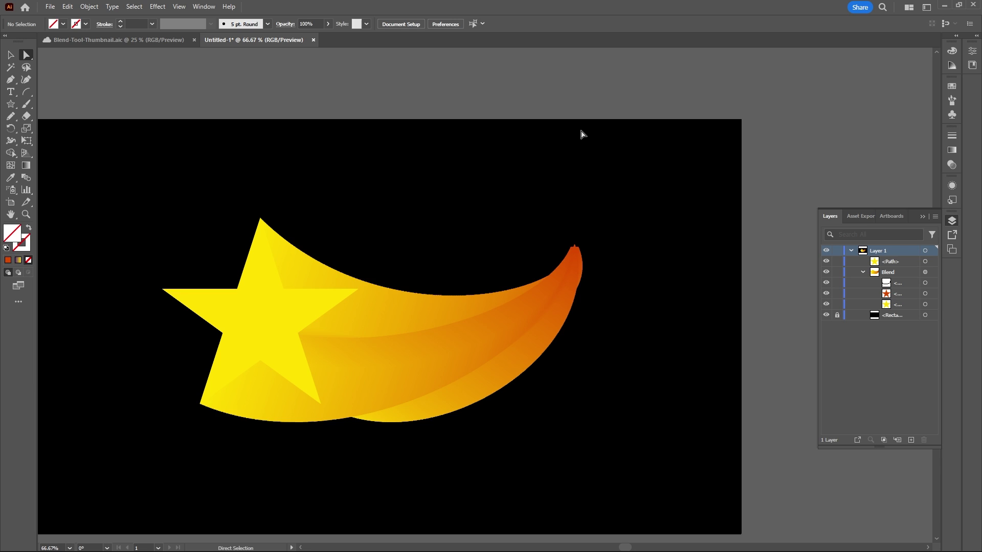
Step: Bend the trail into an S-shape by swinging the tip anchor's handle up and left and shifting the anchor slightly outward
left_click(574, 248)
left_click_drag(574, 327, 432, 154)
key("ctrl+z")
left_click_drag(574, 328, 511, 217)
left_click_drag(574, 247, 597, 251)
left_click(706, 160)
scroll(649, 179, "down", 3)
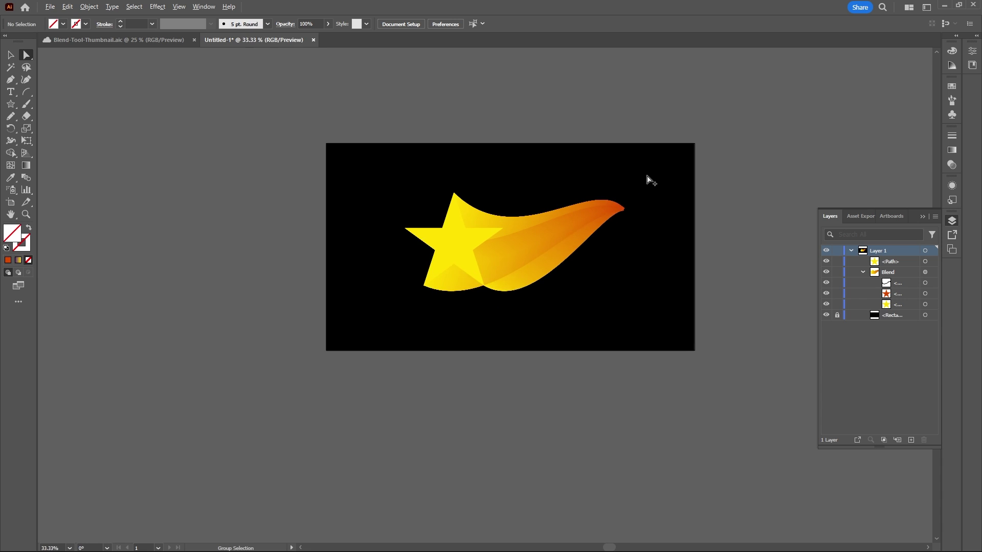